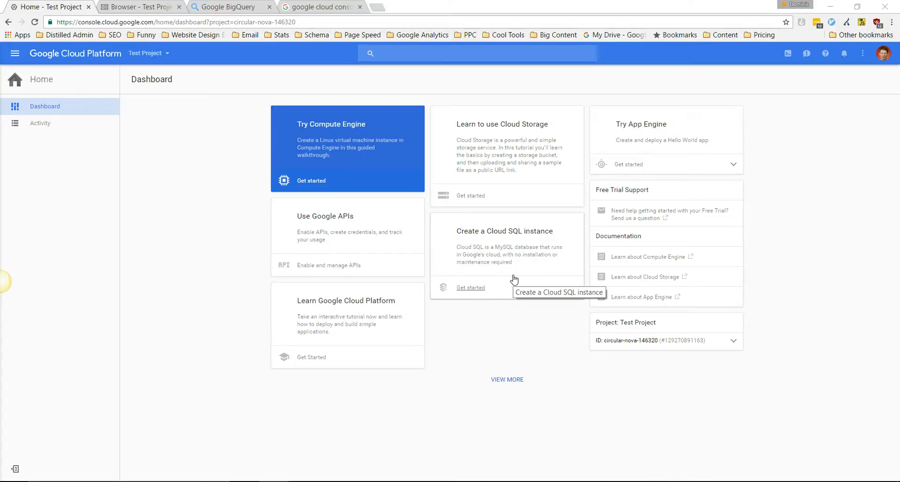
# - Review the "google cloud console" search results and the Cloud Platform product list down to the Big Data section
pyautogui.click(322, 7)
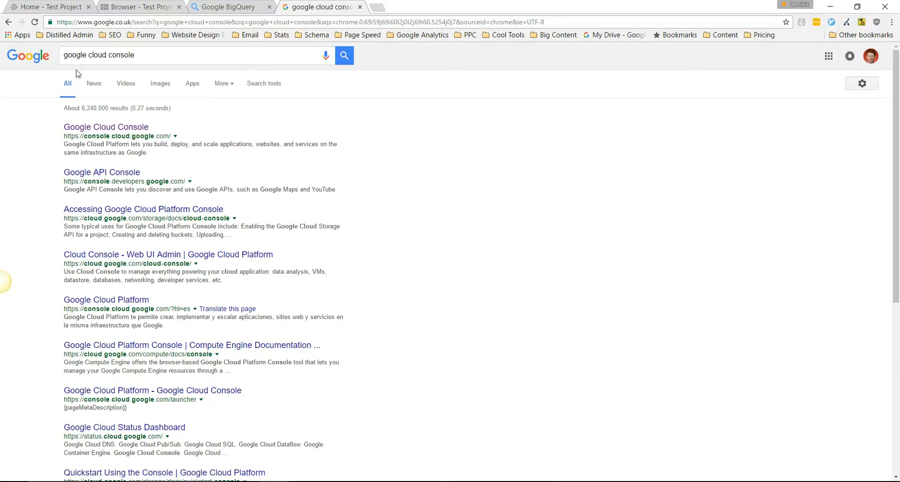
pyautogui.click(72, 8)
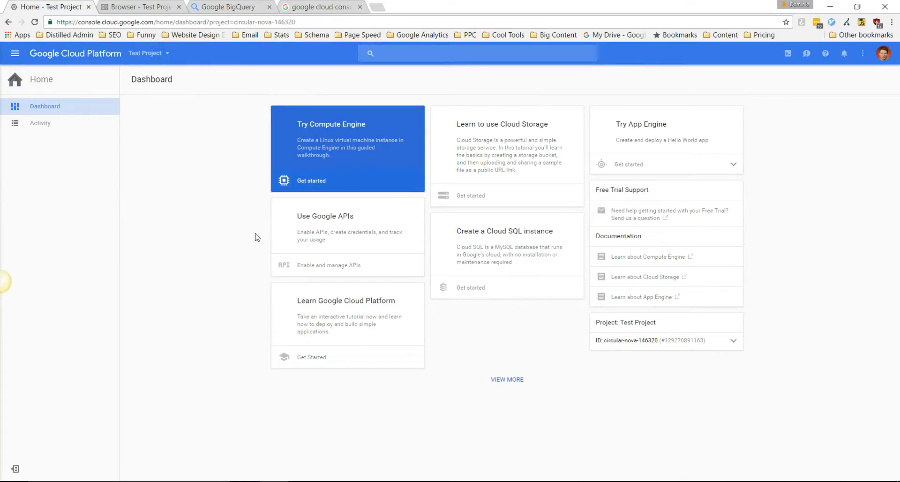
pyautogui.click(15, 54)
pyautogui.scroll(-5, 93, 208)
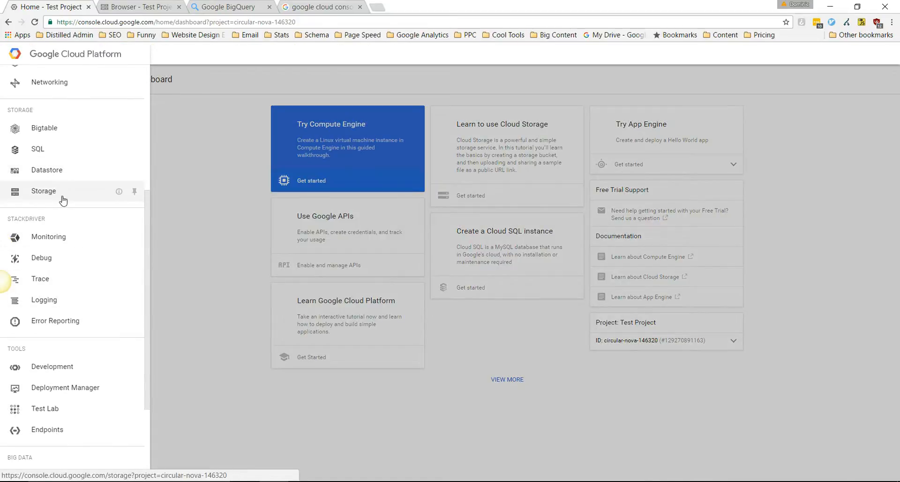
pyautogui.scroll(-3, 61, 254)
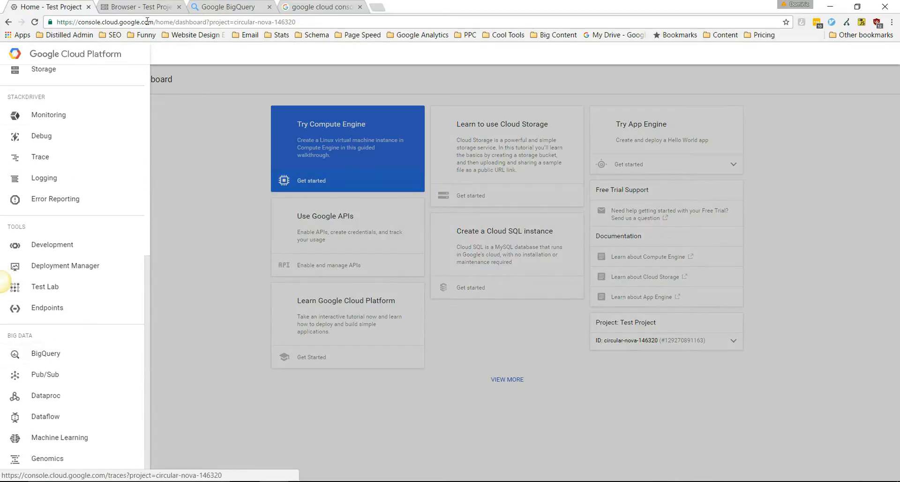
pyautogui.click(187, 189)
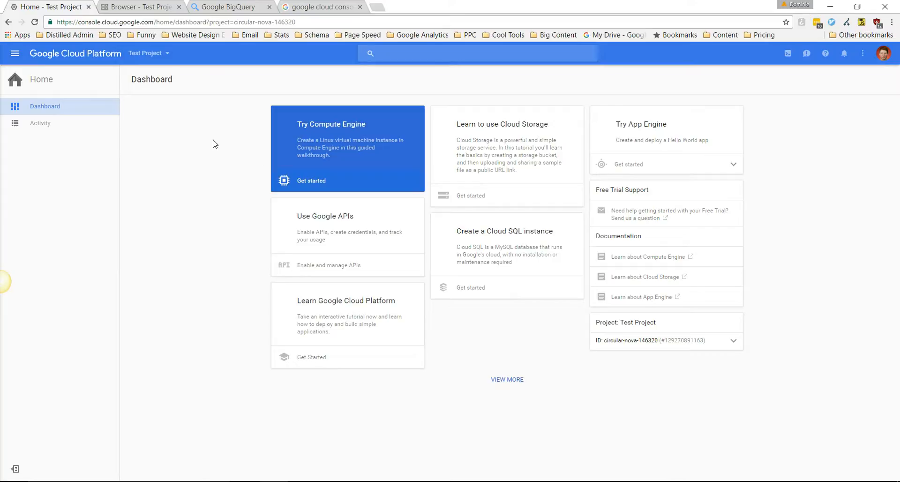
# - Switch to BigQuery and create a dataset named test_data3 in Test Project
pyautogui.click(237, 6)
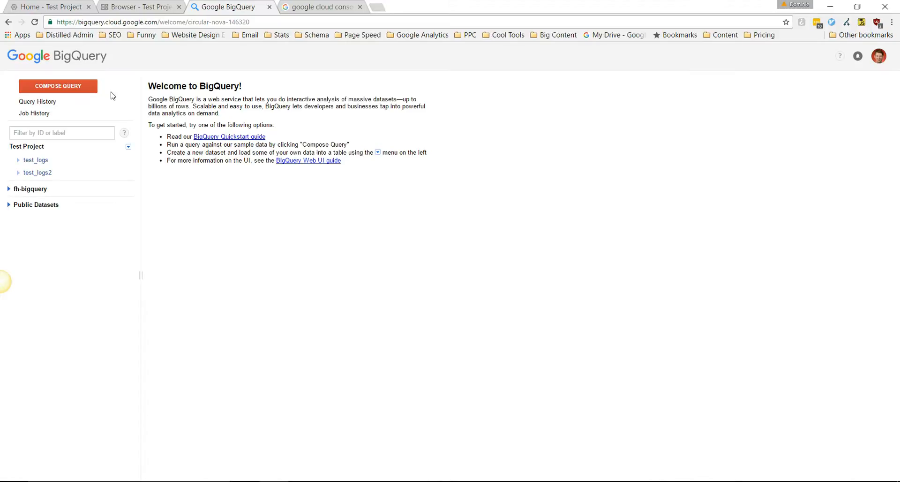
pyautogui.click(128, 147)
pyautogui.click(143, 156)
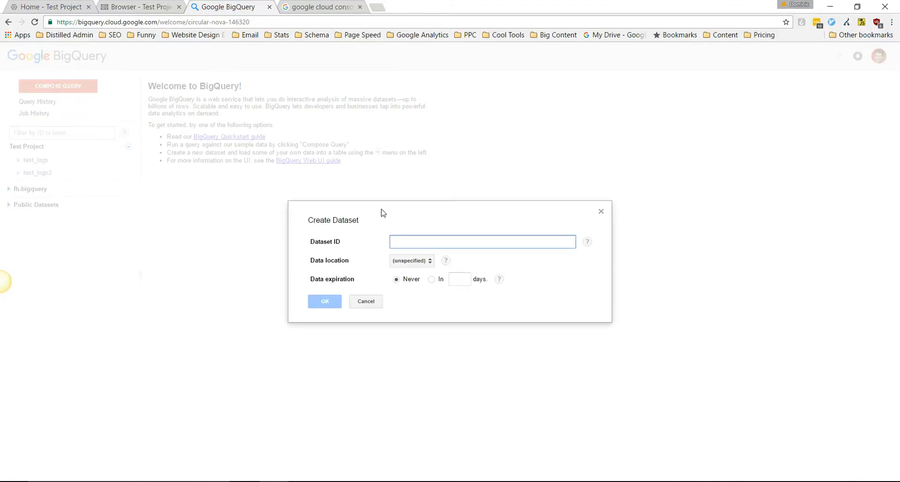
pyautogui.write('tet')
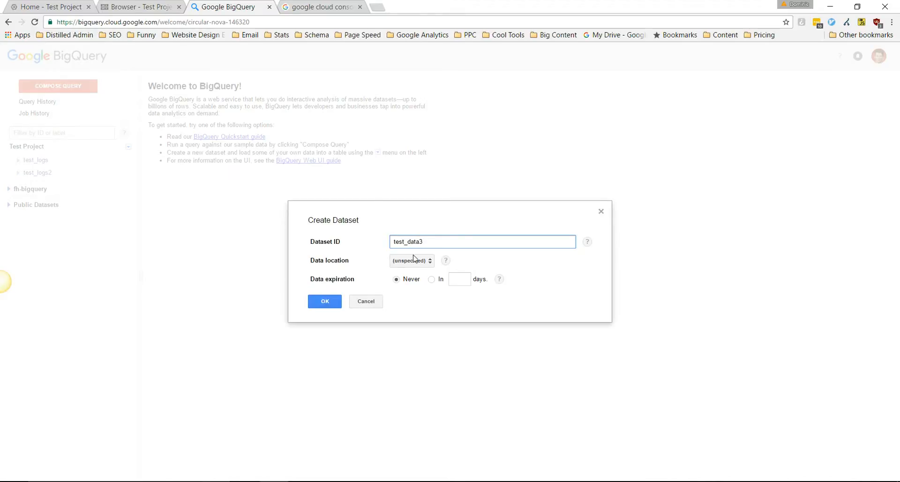
pyautogui.click(413, 261)
pyautogui.click(409, 279)
pyautogui.click(339, 304)
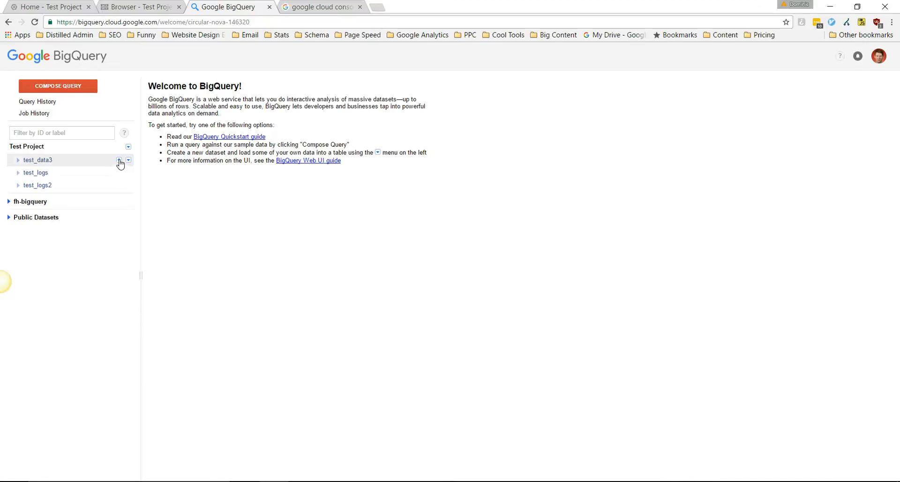
# - Start a new table in the test_data3 dataset and set its source location to Google Cloud Storage
pyautogui.click(120, 160)
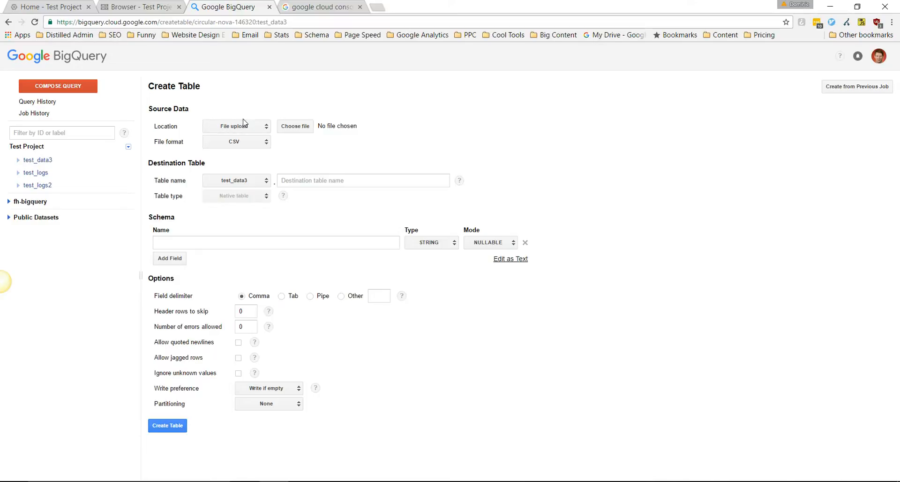
pyautogui.click(308, 127)
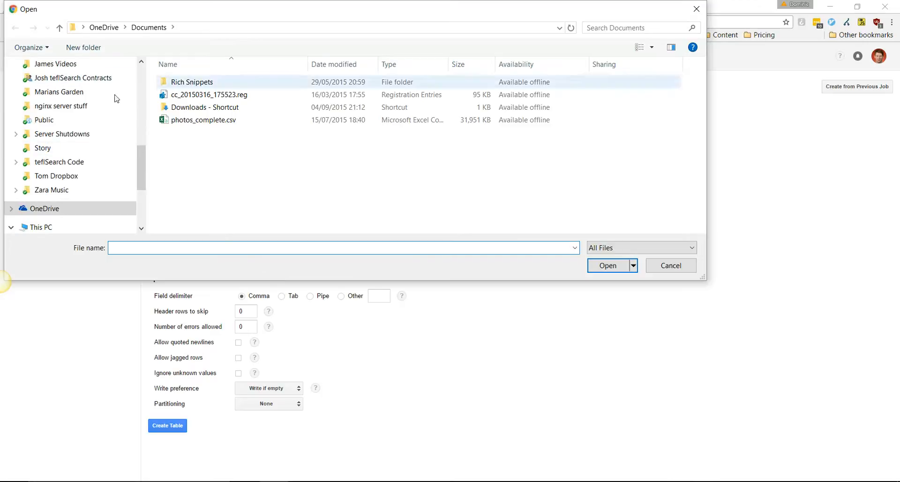
pyautogui.click(693, 265)
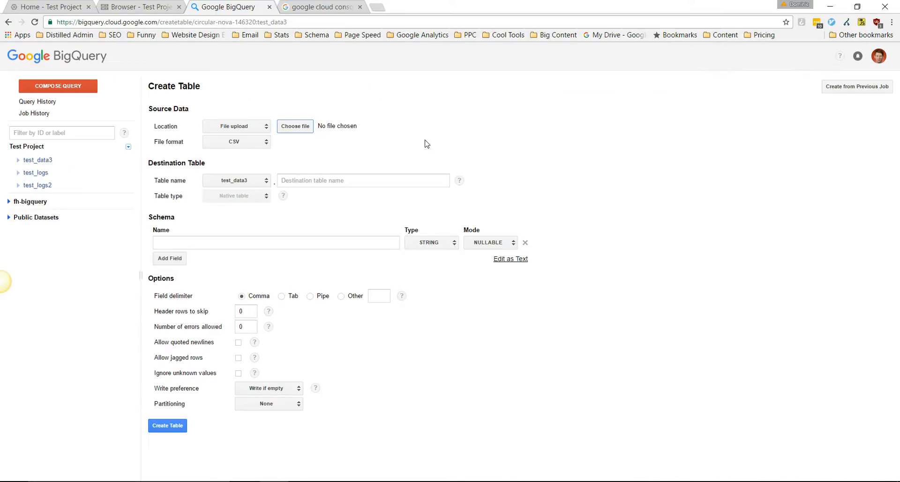
pyautogui.click(265, 128)
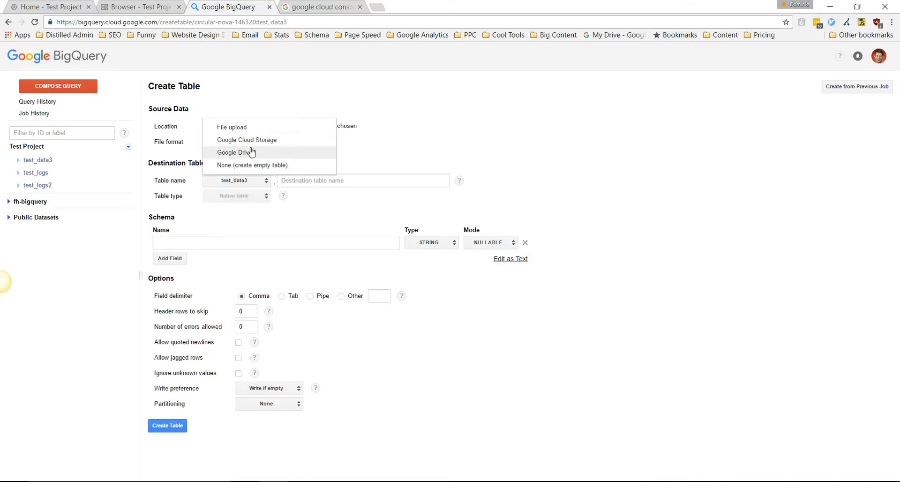
pyautogui.click(252, 141)
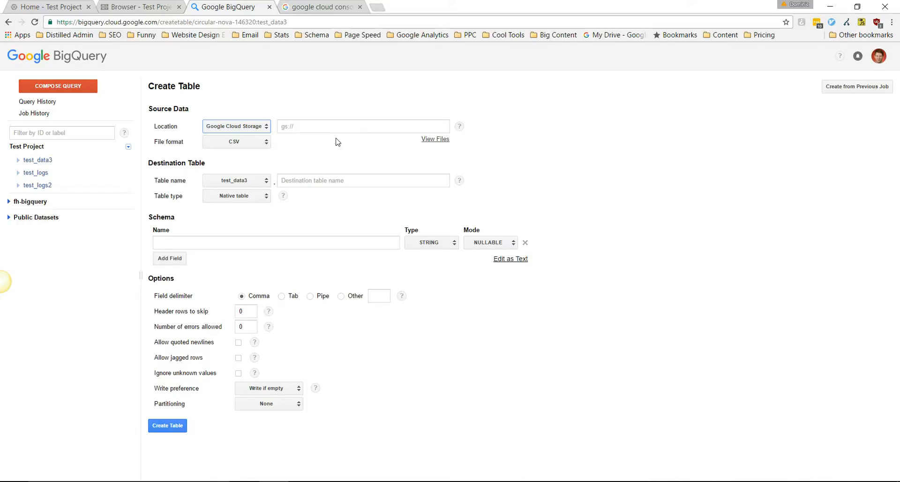
# - In the Cloud Storage browser, create a European Union bucket named test_dom_logs and upload sf_processed.csv from the delete me folder into it
pyautogui.click(155, 5)
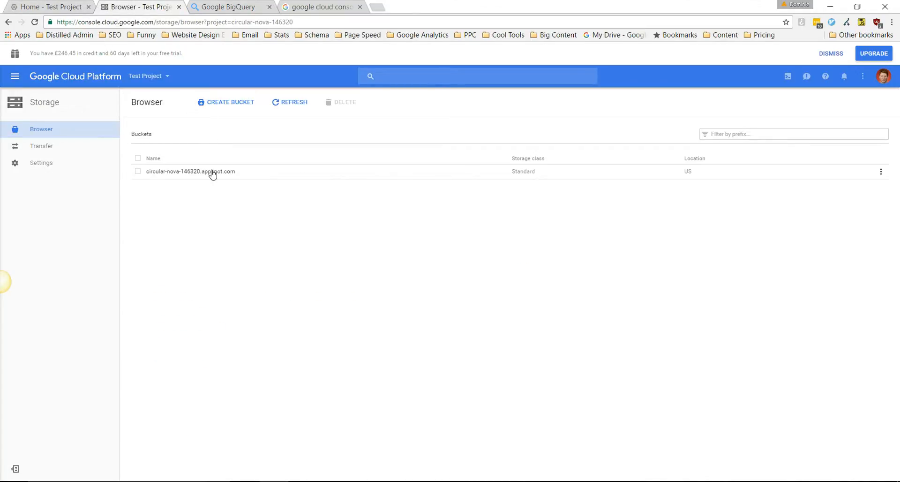
pyautogui.click(226, 106)
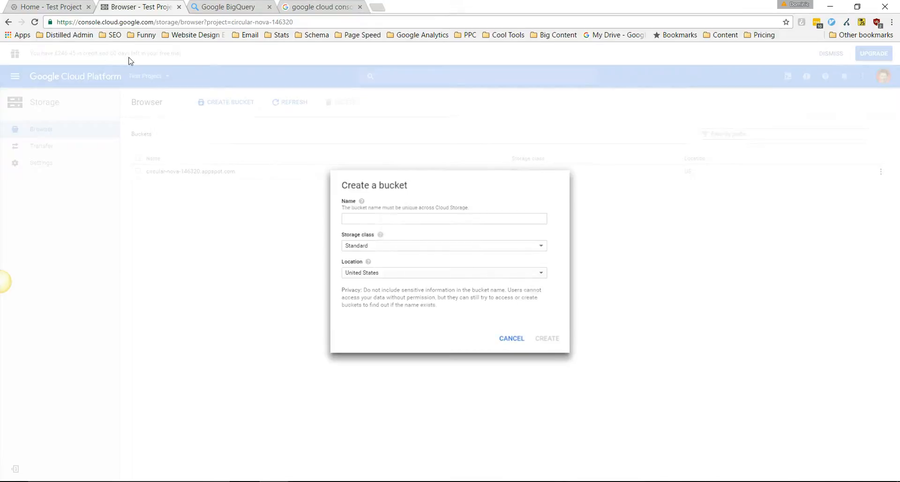
pyautogui.click(384, 220)
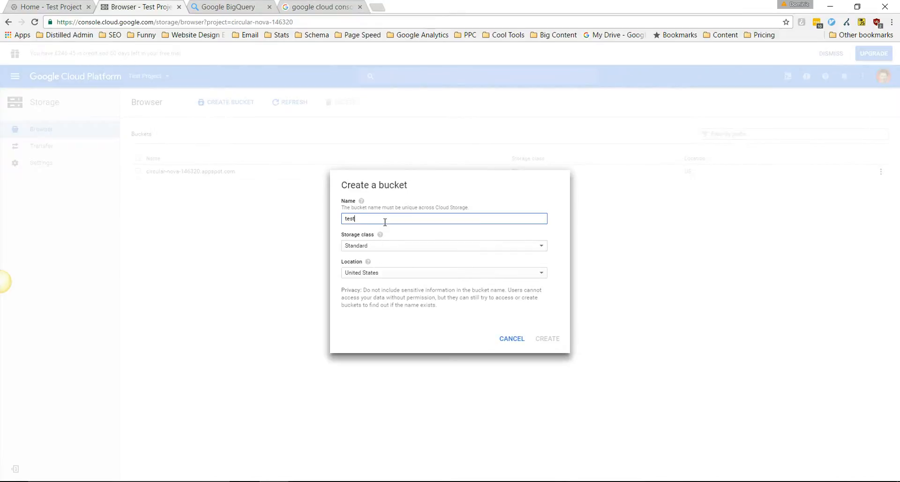
pyautogui.write('test_dom_logs')
pyautogui.click(354, 273)
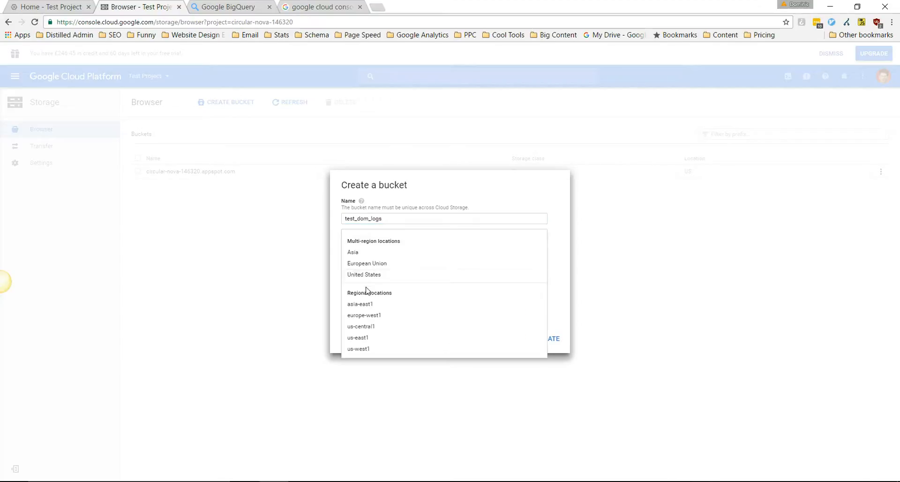
pyautogui.click(376, 263)
pyautogui.click(557, 338)
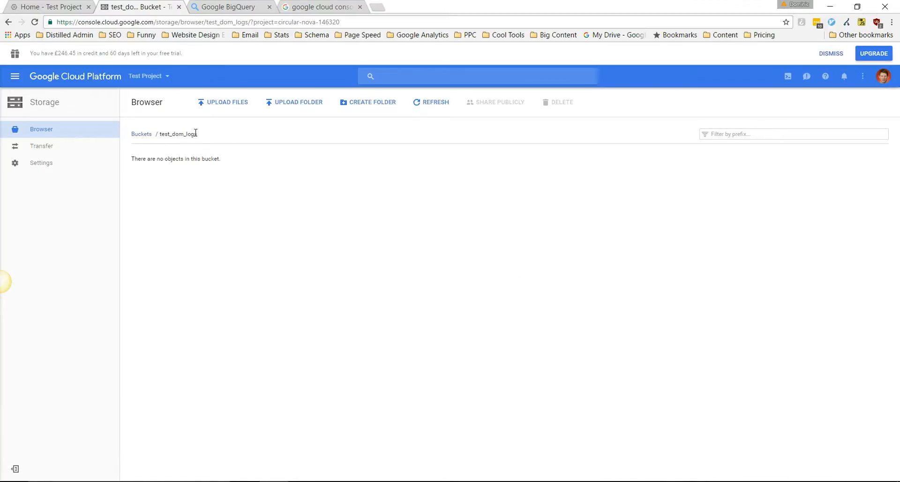
pyautogui.click(483, 450)
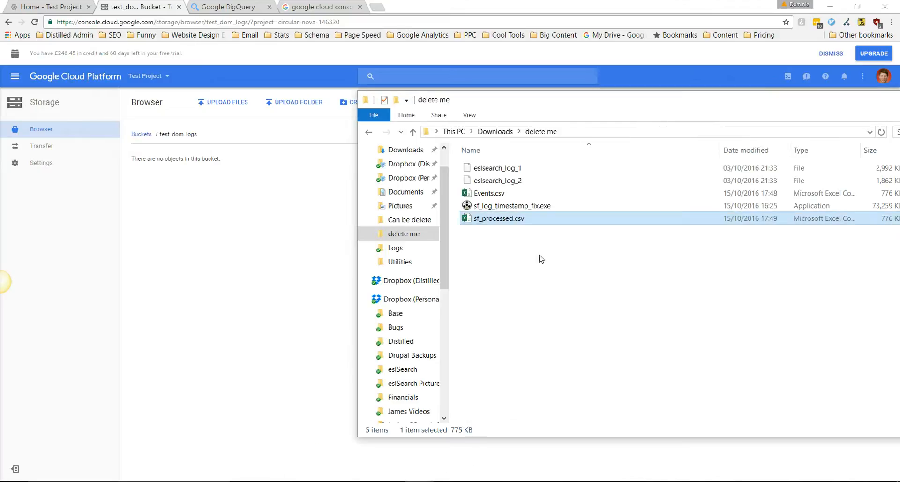
pyautogui.moveTo(479, 222); pyautogui.dragTo(326, 266)
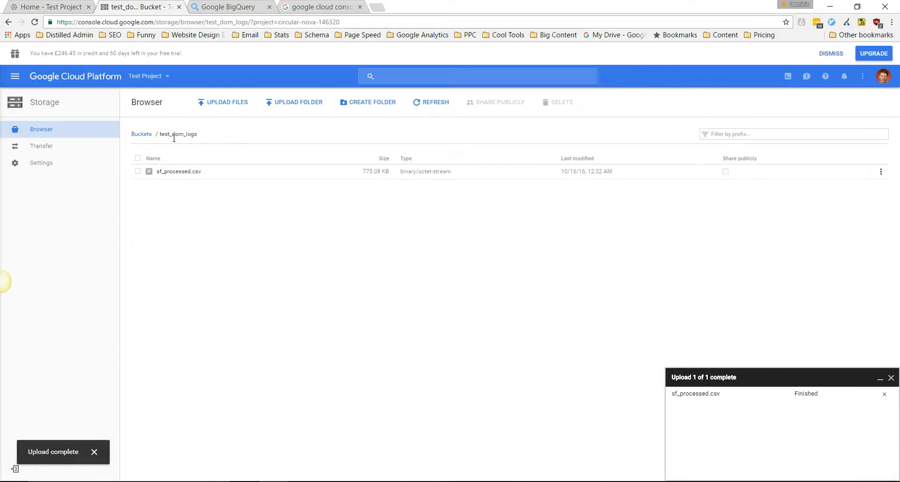
# - Copy the bucket name test_dom_logs into the new BigQuery table's Cloud Storage source path, followed by a slash
pyautogui.moveTo(198, 135); pyautogui.dragTo(157, 139)
pyautogui.hotkey('ctrl', 'c')
pyautogui.click(236, 6)
pyautogui.click(299, 127)
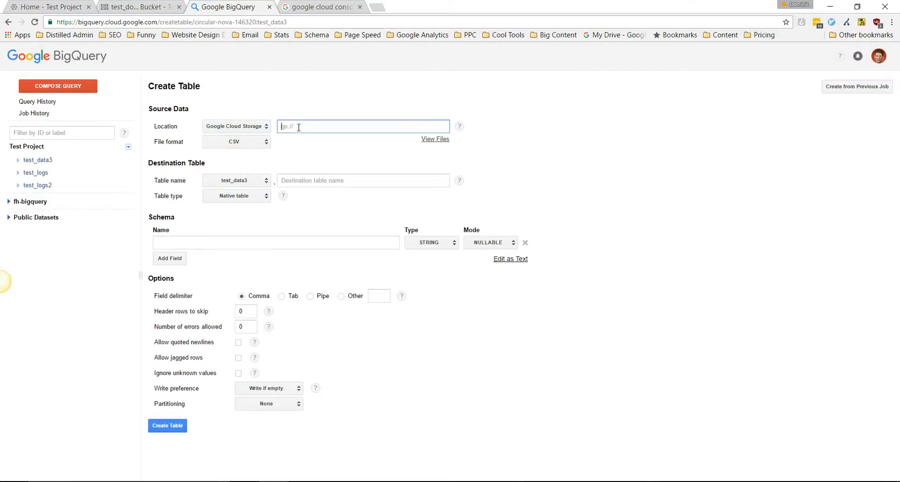
pyautogui.hotkey('ctrl', 'v')
pyautogui.write('/')
# - Complete the source path with the file name sf_processed.csv copied from the bucket, and name the destination table log_analysis
pyautogui.click(138, 6)
pyautogui.moveTo(207, 173); pyautogui.dragTo(155, 172)
pyautogui.hotkey('ctrl', 'c')
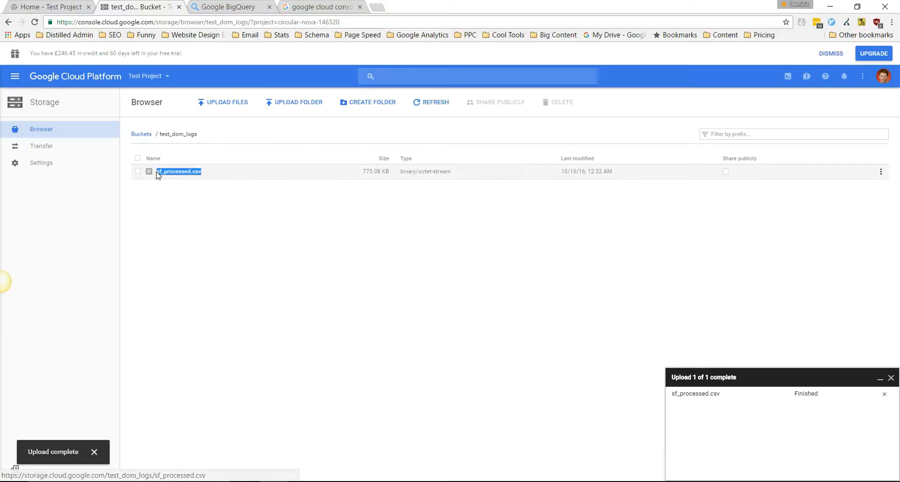
pyautogui.click(230, 7)
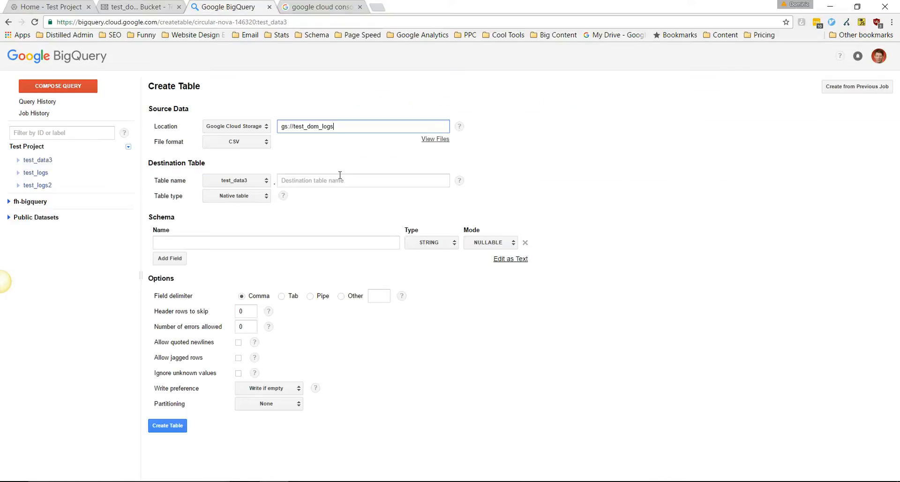
pyautogui.hotkey('ctrl', 'v')
pyautogui.click(304, 182)
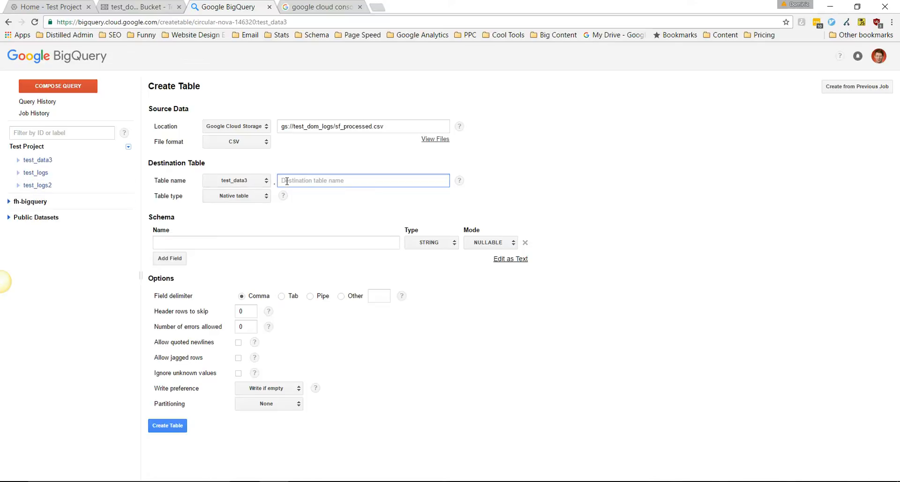
pyautogui.write('log_anal')
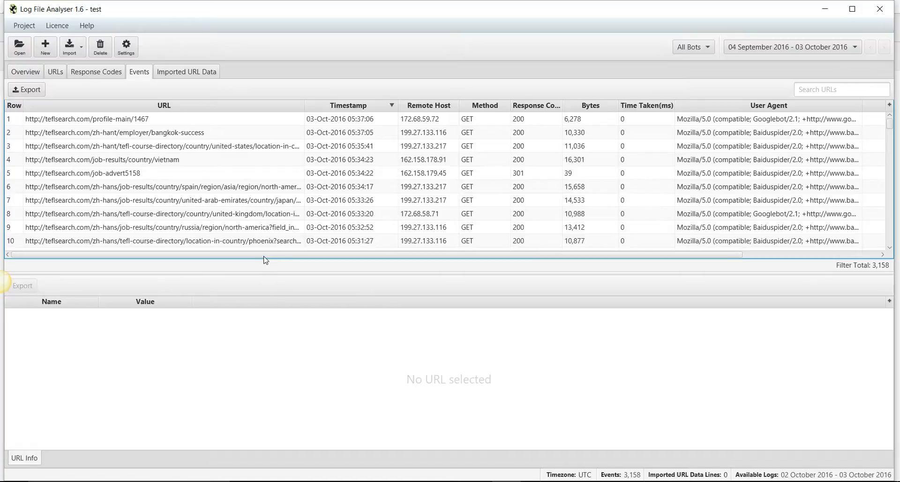
# - Check the Events columns in Log File Analyser, and switch the BigQuery table's schema to text editing
pyautogui.moveTo(263, 256); pyautogui.dragTo(192, 265)
pyautogui.moveTo(372, 256); pyautogui.dragTo(250, 249)
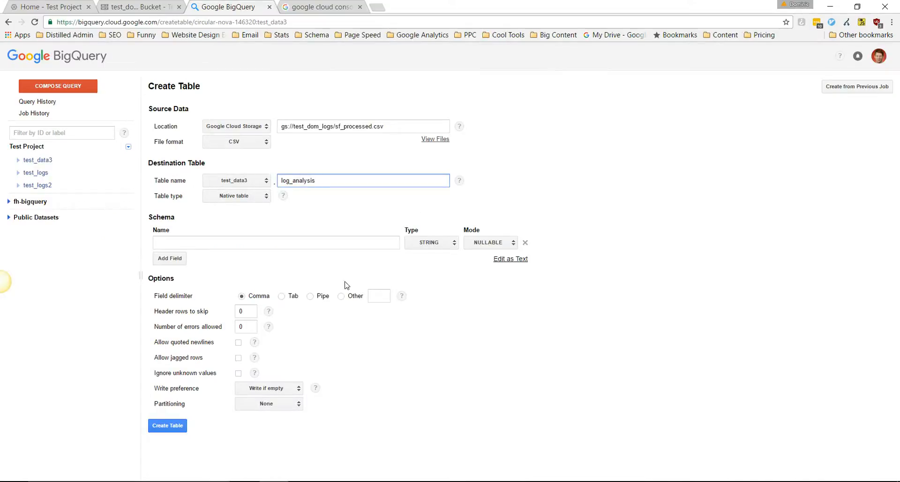
pyautogui.click(234, 243)
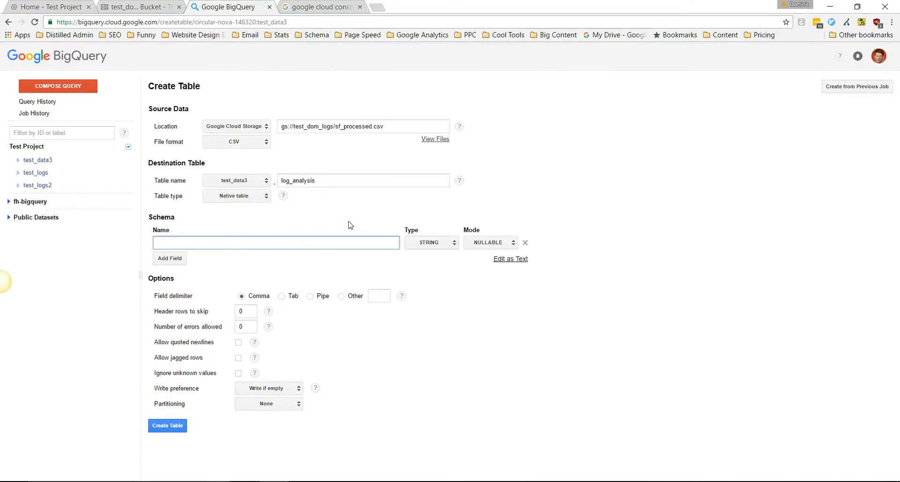
pyautogui.click(512, 259)
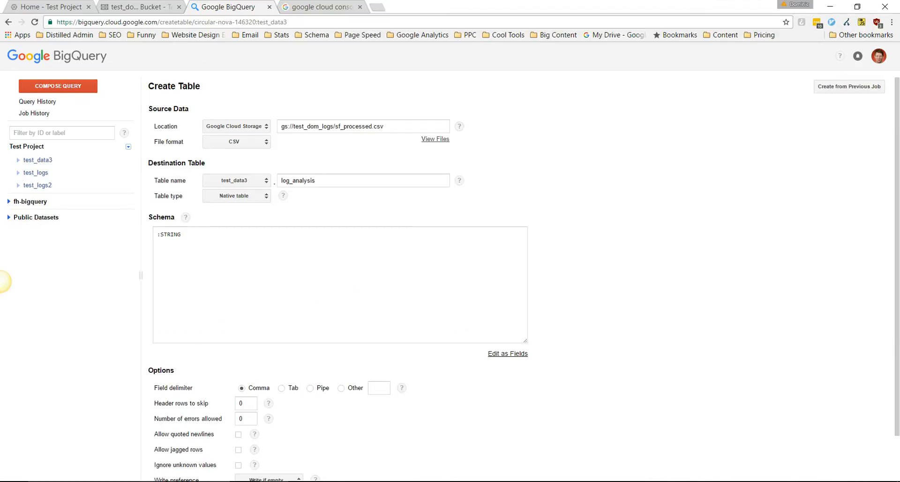
# - Copy the field definitions from full_url:STRING to referer:STRING in Sublime Text and paste them as the BigQuery table's schema
pyautogui.hotkey('alt', 'Tab')
pyautogui.click(227, 66)
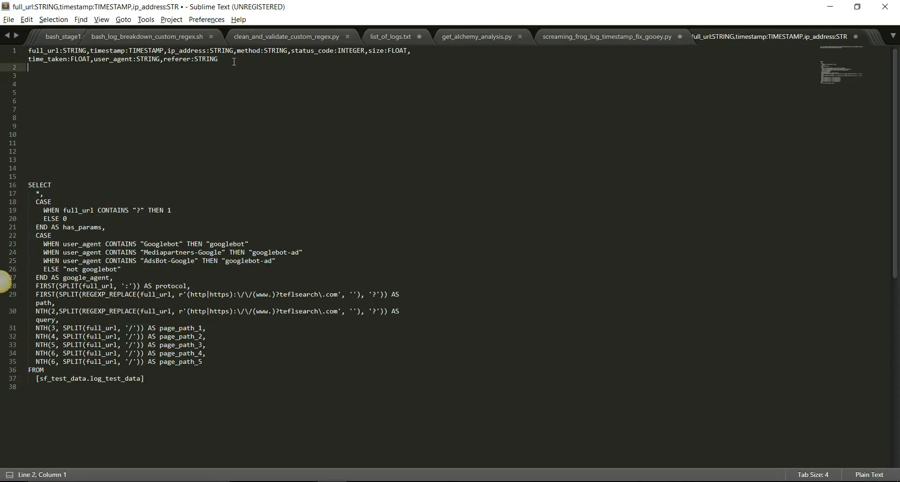
pyautogui.moveTo(234, 60); pyautogui.dragTo(1, 45)
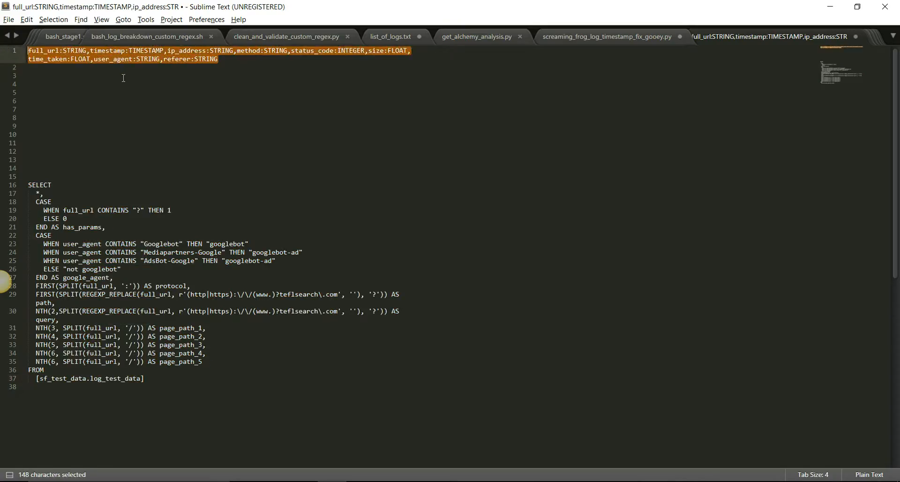
pyautogui.hotkey('ctrl', 'c')
pyautogui.hotkey('alt', 'Tab')
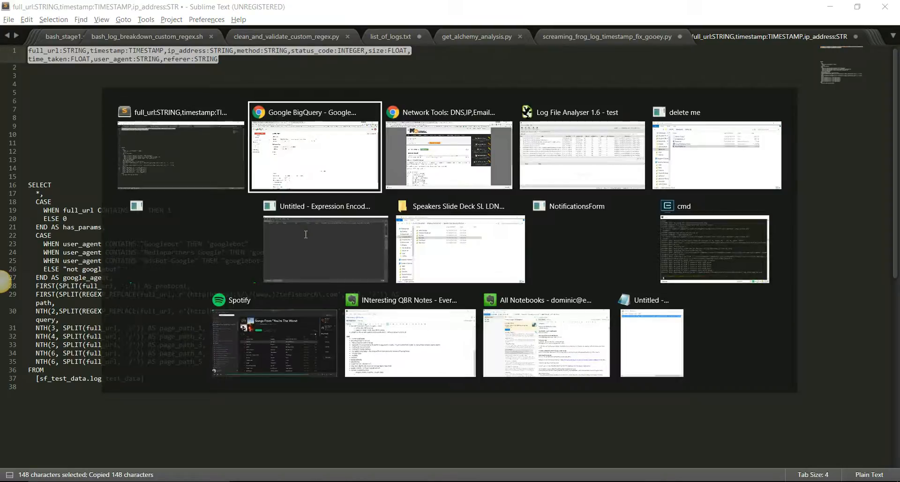
pyautogui.hotkey('ctrl', 'v')
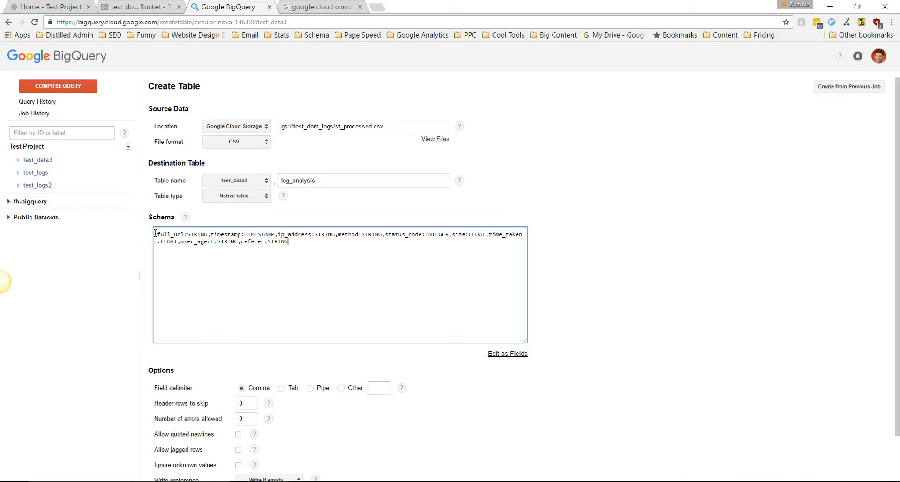
# - Switch the schema back to field editing and compare its fields with the Events columns in Log File Analyser
pyautogui.click(504, 354)
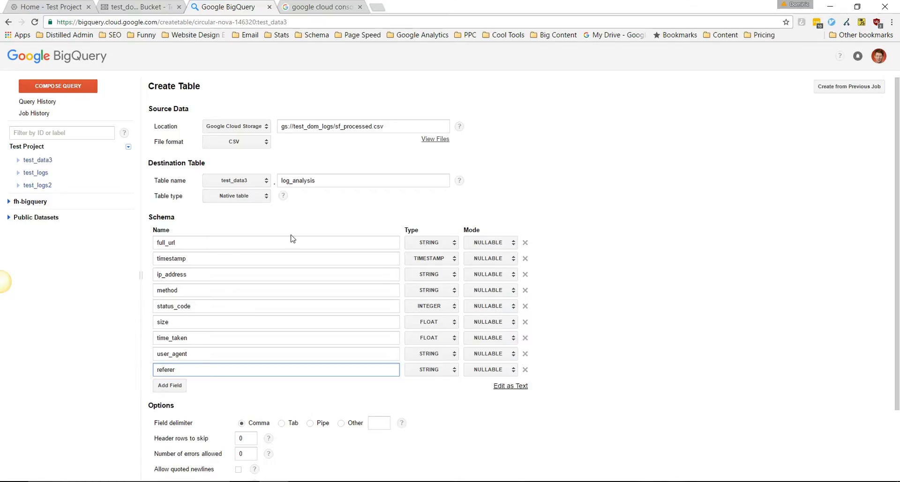
pyautogui.click(506, 481)
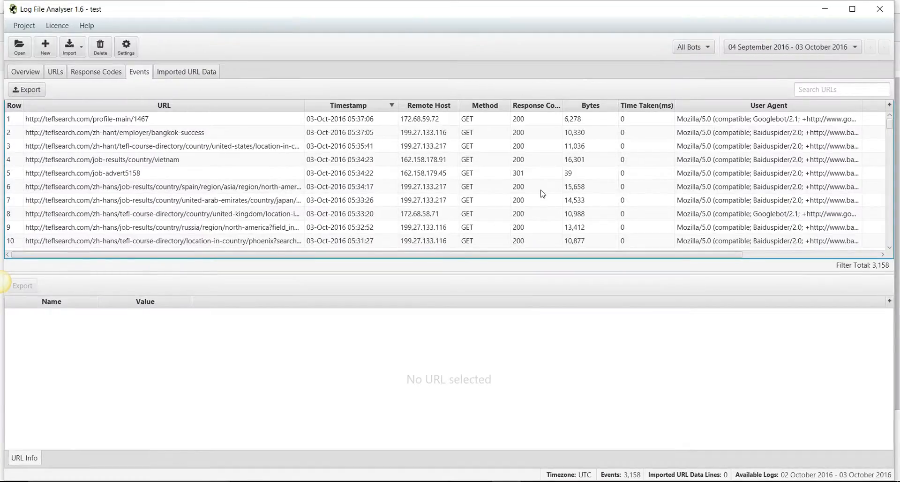
pyautogui.moveTo(463, 256); pyautogui.dragTo(548, 256)
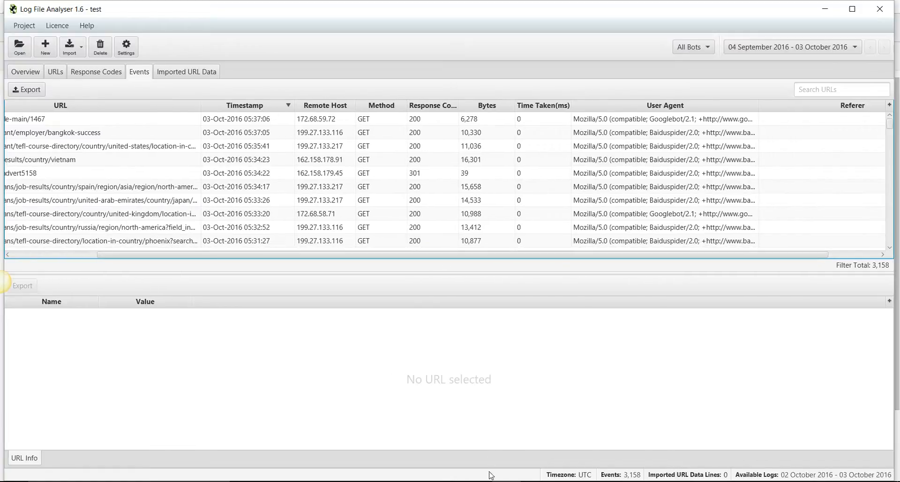
pyautogui.hotkey('alt', 'Tab')
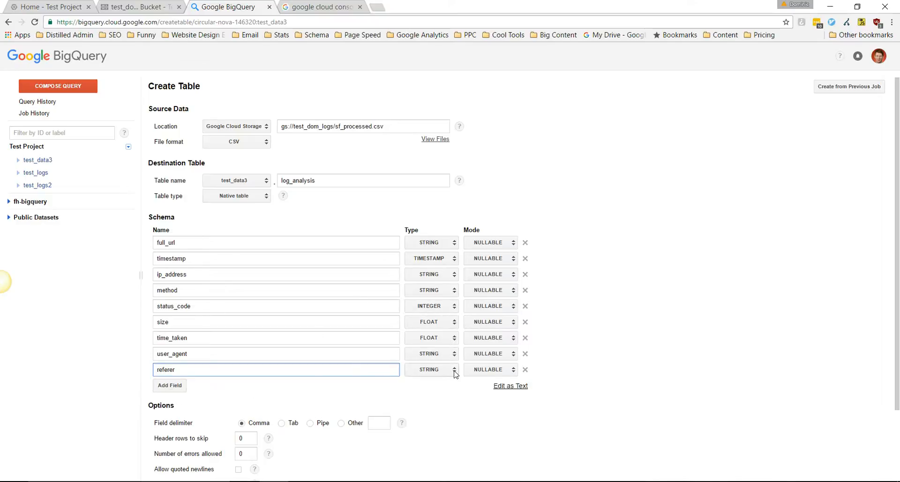
# - Set the header rows to skip to 1 in the BigQuery table's options
pyautogui.scroll(-2, 304, 318)
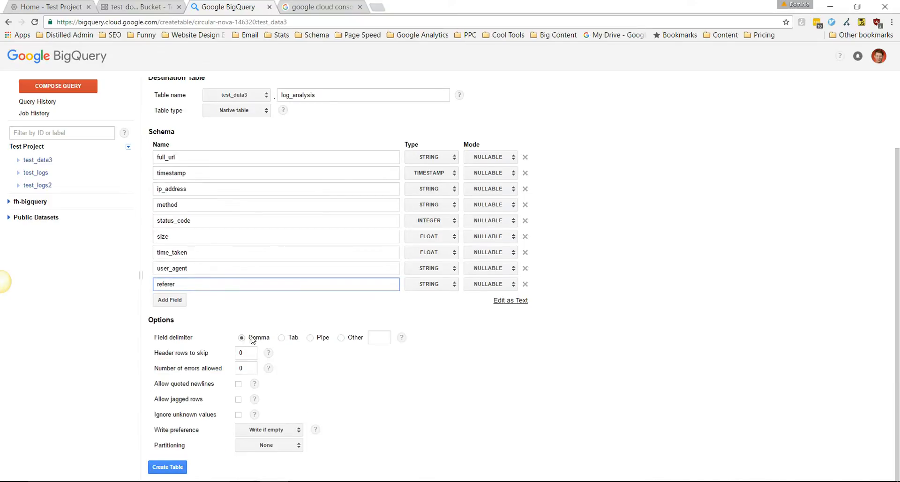
pyautogui.doubleClick(247, 354)
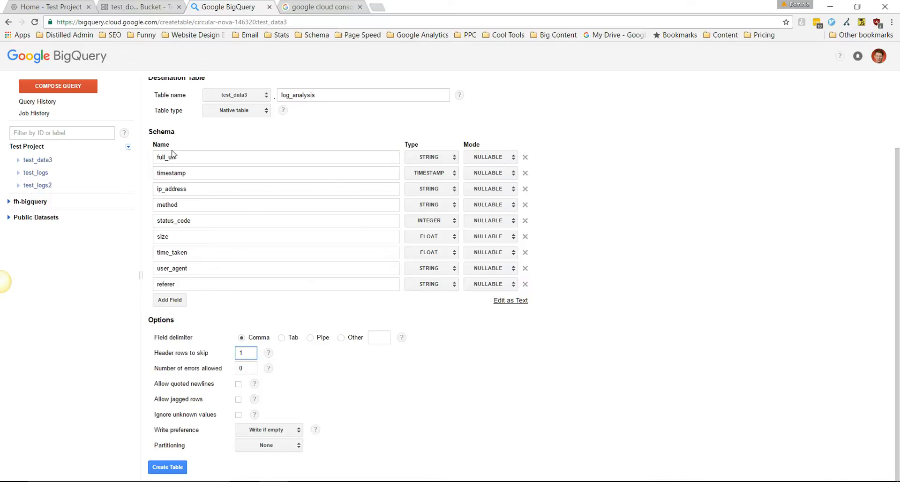
pyautogui.click(156, 154)
pyautogui.moveTo(155, 370); pyautogui.dragTo(223, 368)
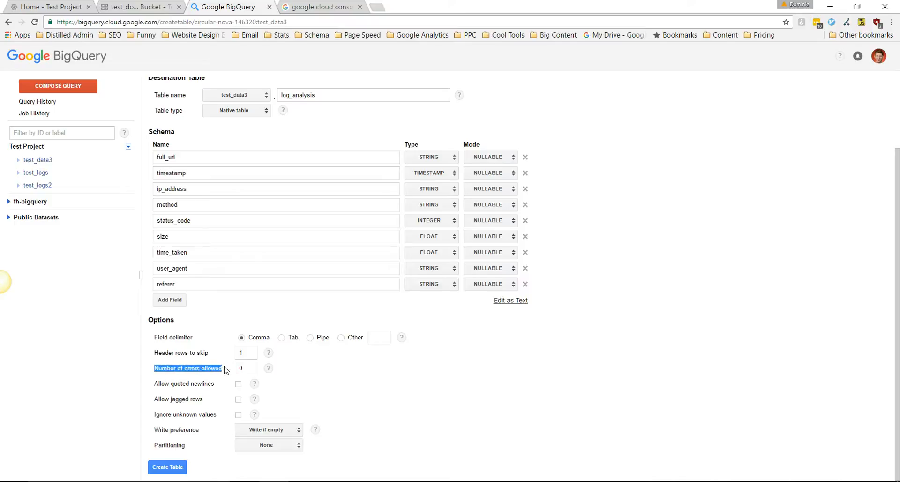
pyautogui.click(225, 368)
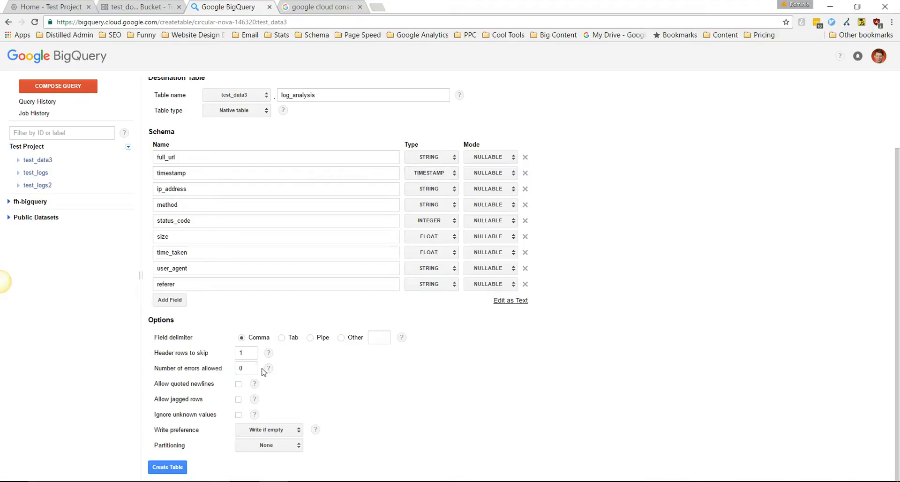
# - Check the allowed-errors option and the completed form, and create the log_analysis table
pyautogui.doubleClick(242, 369)
pyautogui.click(298, 366)
pyautogui.moveTo(140, 414)
pyautogui.mouseDown()
pyautogui.moveTo(181, 412)
pyautogui.moveTo(137, 413)
pyautogui.mouseUp()
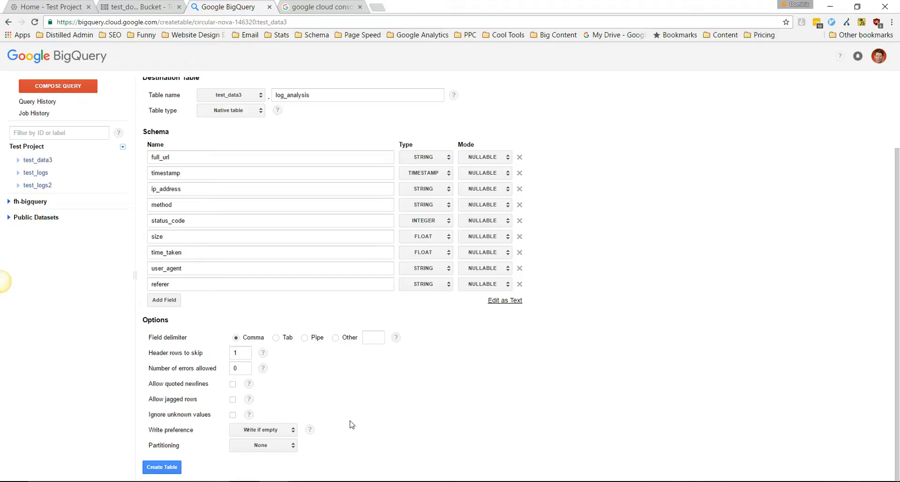
pyautogui.scroll(2, 332, 382)
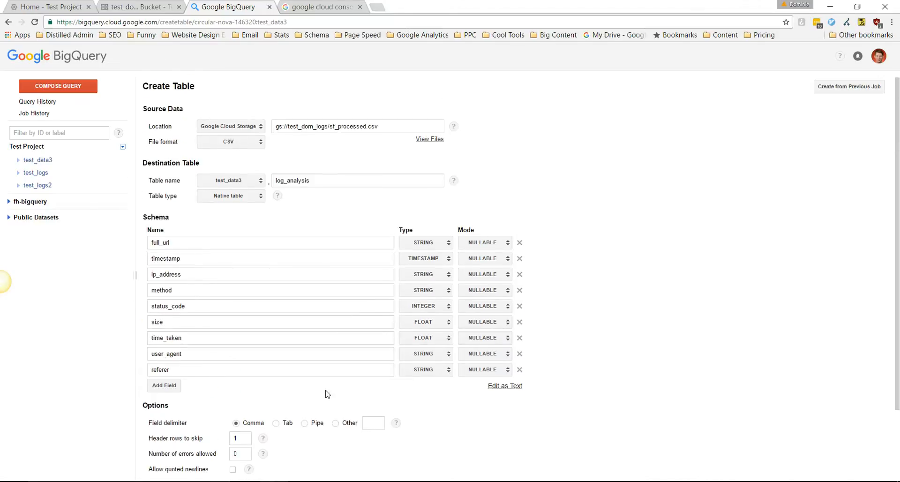
pyautogui.scroll(-2, 295, 357)
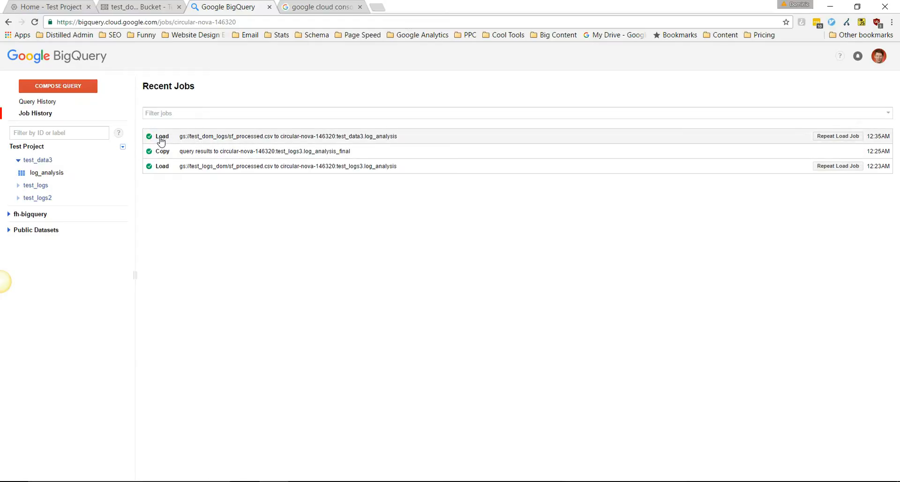
# - Open the log_analysis table and examine its schema, its details and the full_url values in the data preview
pyautogui.click(53, 172)
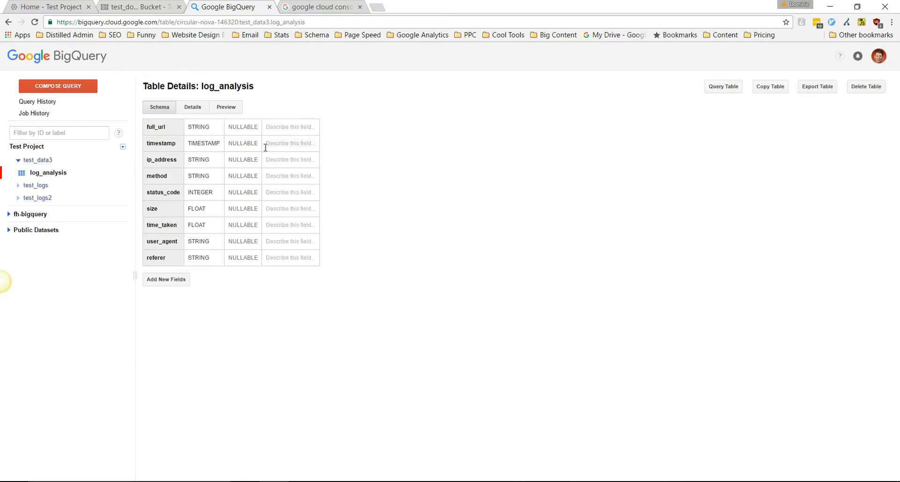
pyautogui.click(217, 112)
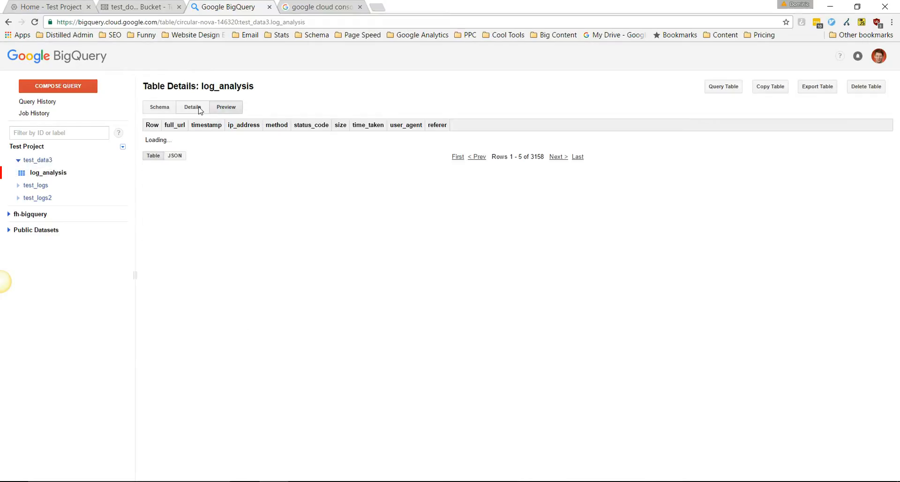
pyautogui.click(200, 109)
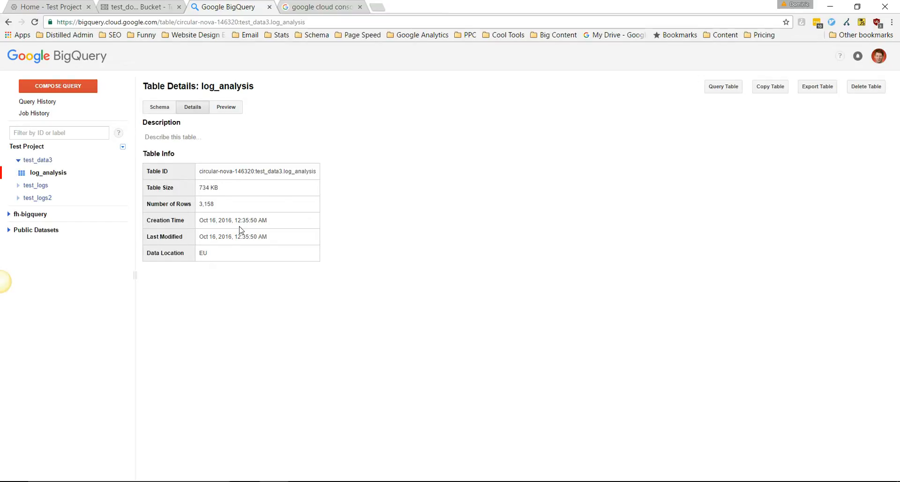
pyautogui.click(236, 107)
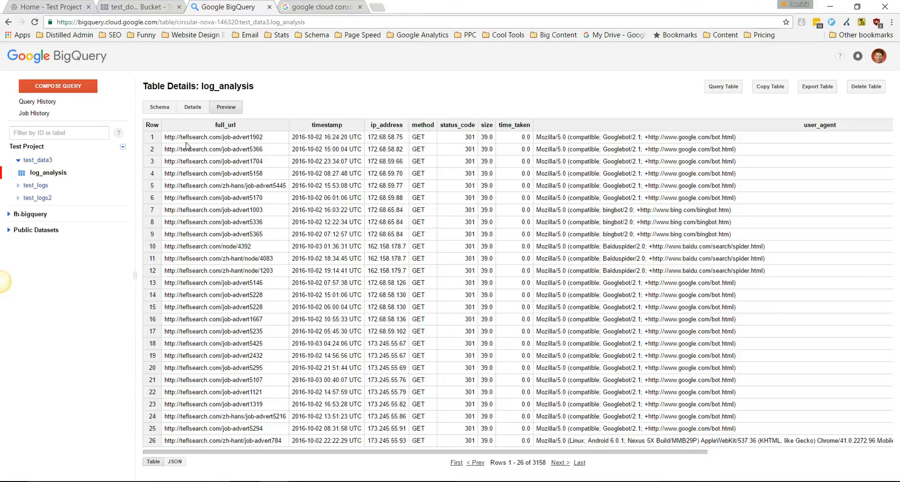
pyautogui.moveTo(181, 137); pyautogui.dragTo(266, 137)
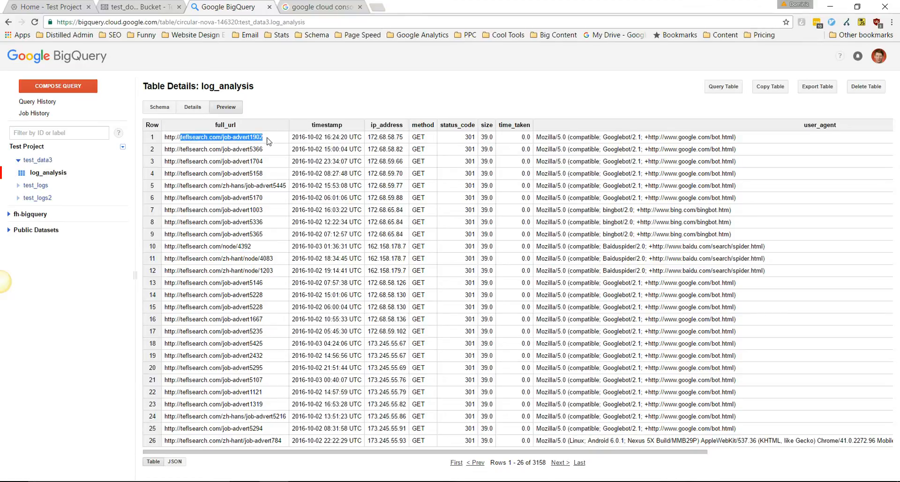
pyautogui.click(268, 149)
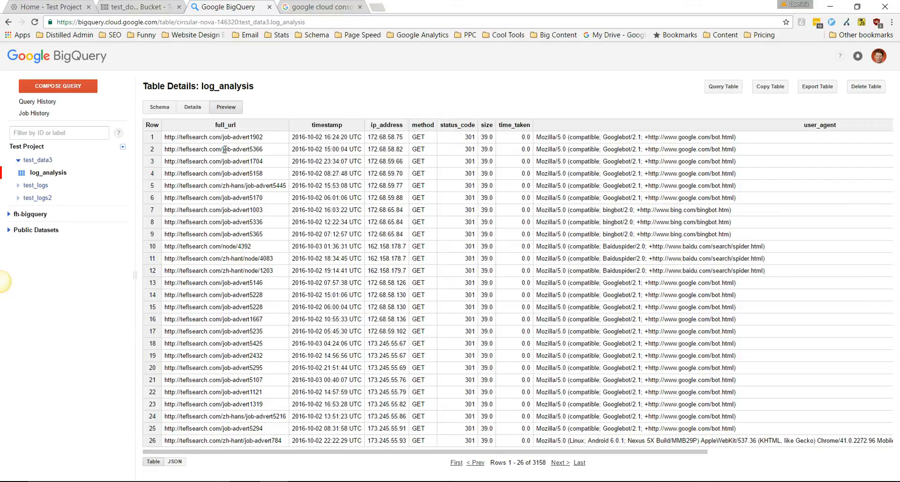
pyautogui.moveTo(223, 149); pyautogui.dragTo(271, 150)
# - Copy the SELECT query with the has_params, google_agent and page_path fields from Sublime Text and paste it into a new BigQuery query
pyautogui.hotkey('alt', 'Tab')
pyautogui.moveTo(141, 387); pyautogui.dragTo(30, 185)
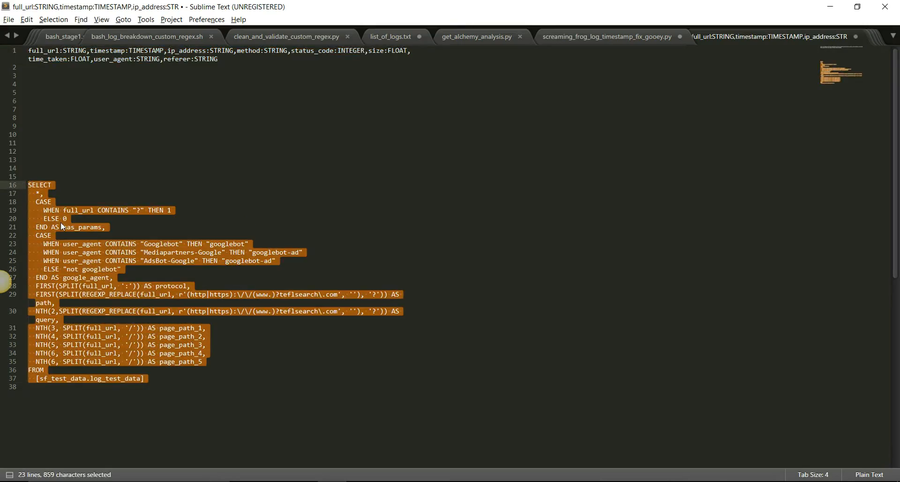
pyautogui.hotkey('ctrl', 'c')
pyautogui.hotkey('alt', 'Tab')
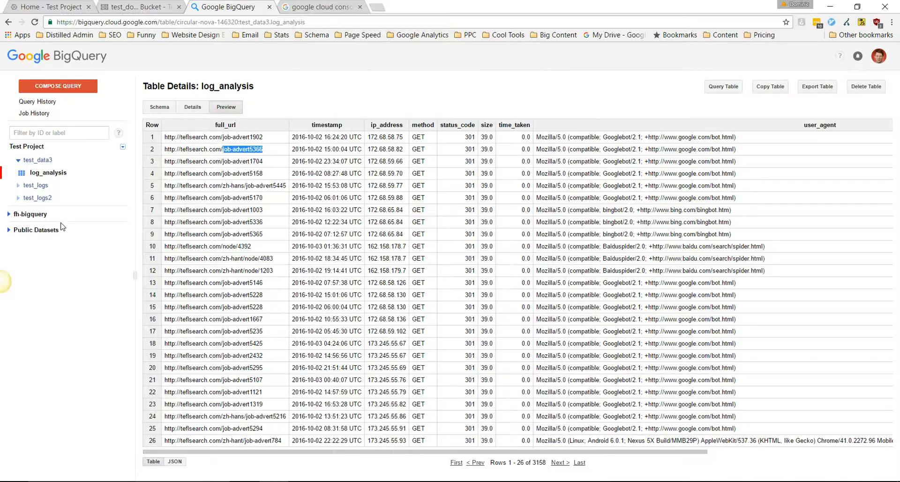
pyautogui.click(82, 88)
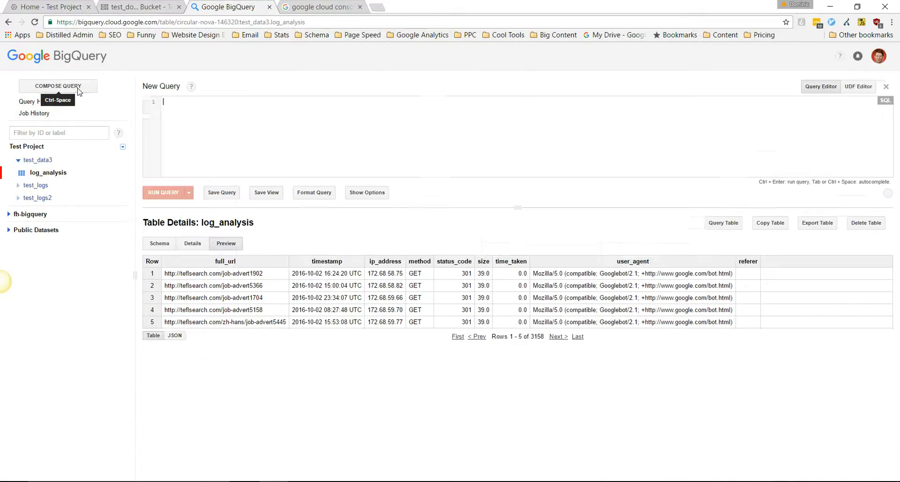
pyautogui.click(258, 117)
pyautogui.hotkey('ctrl', 'v')
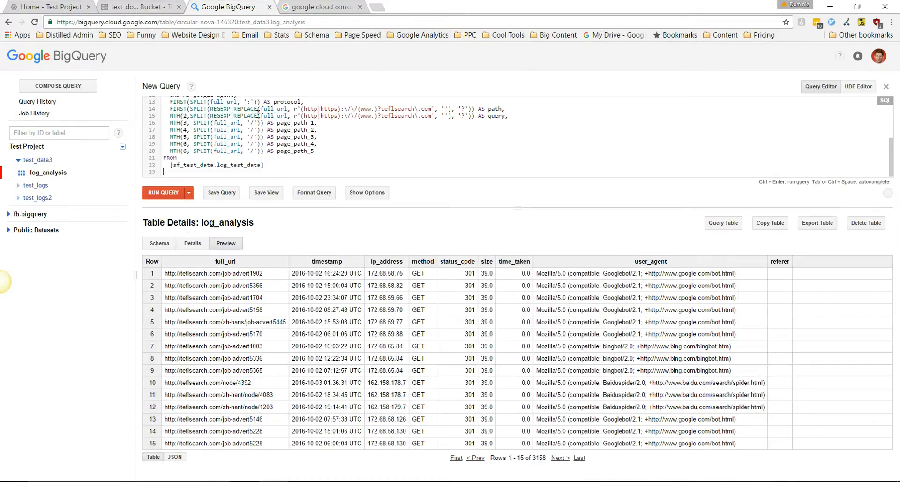
# - Enlarge the query editor and replace the table in the FROM clause with [test_data3.log_analysis]
pyautogui.moveTo(519, 209); pyautogui.dragTo(527, 342)
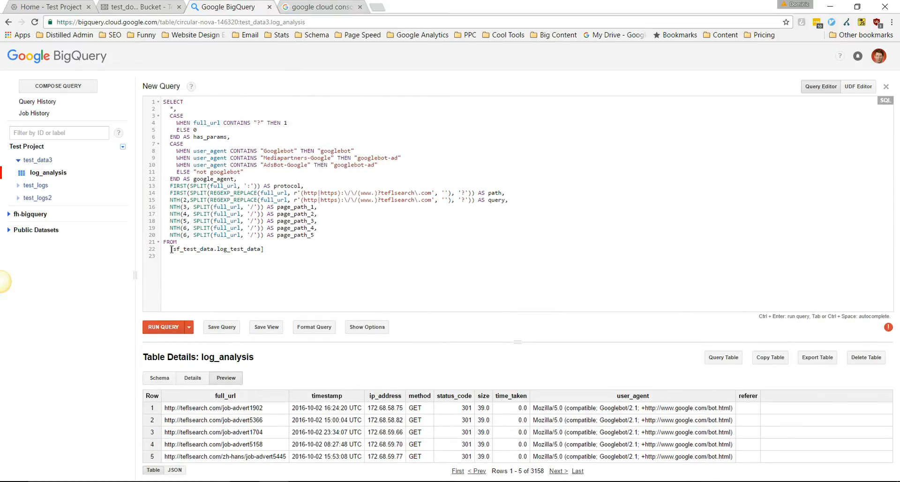
pyautogui.moveTo(171, 249); pyautogui.dragTo(275, 249)
pyautogui.press('BackSpace')
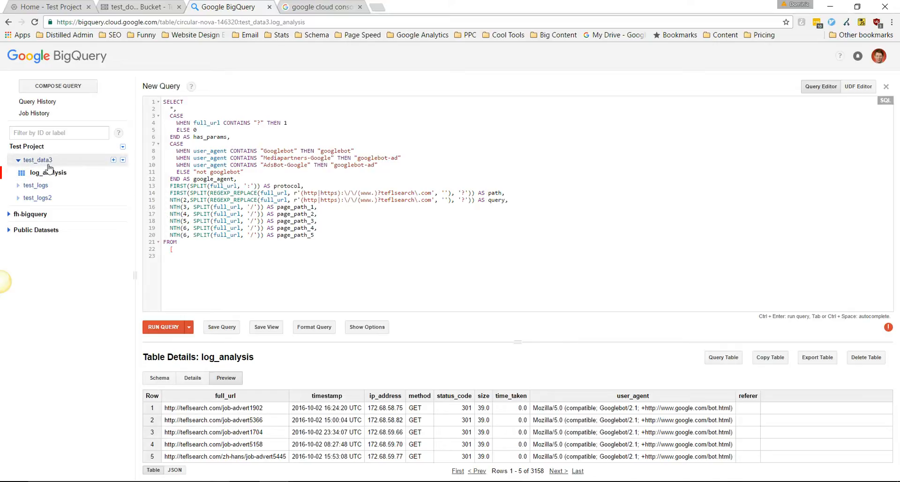
pyautogui.write('[test')
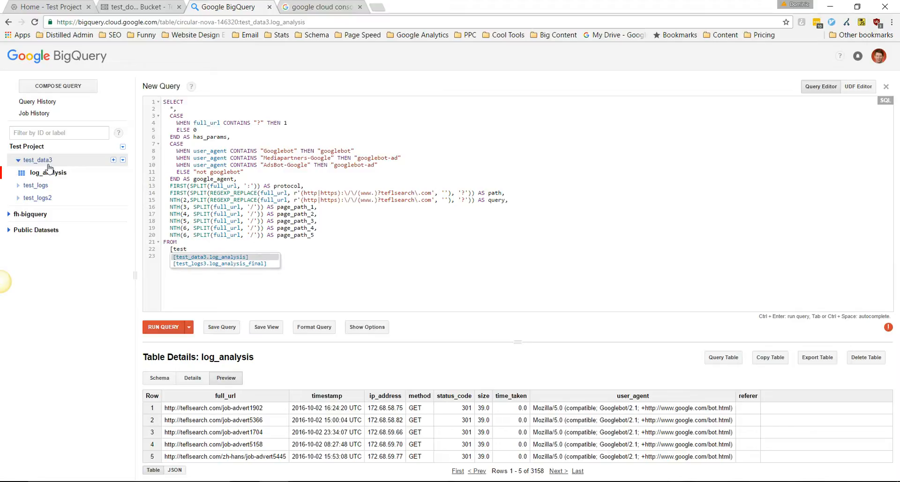
pyautogui.press('Return')
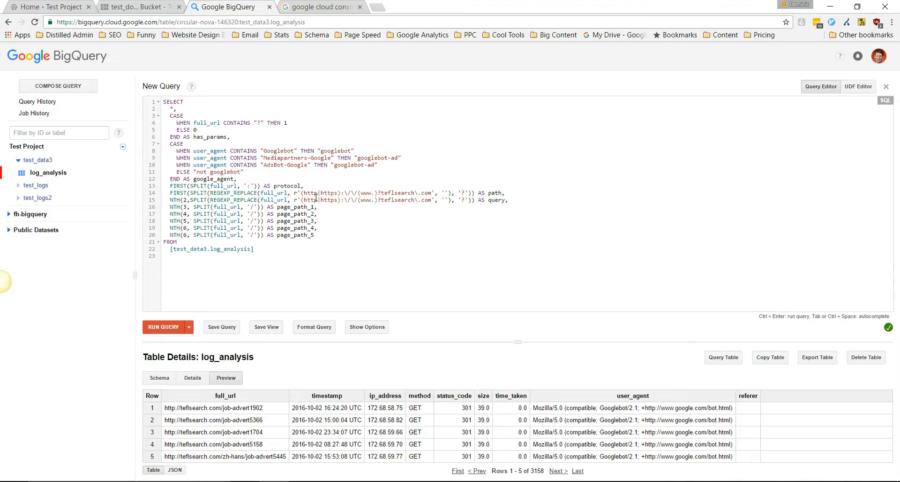
# - Copy the domain teflsearch.com from the first previewed URL and paste it on a new line below the query
pyautogui.moveTo(381, 192); pyautogui.dragTo(434, 191)
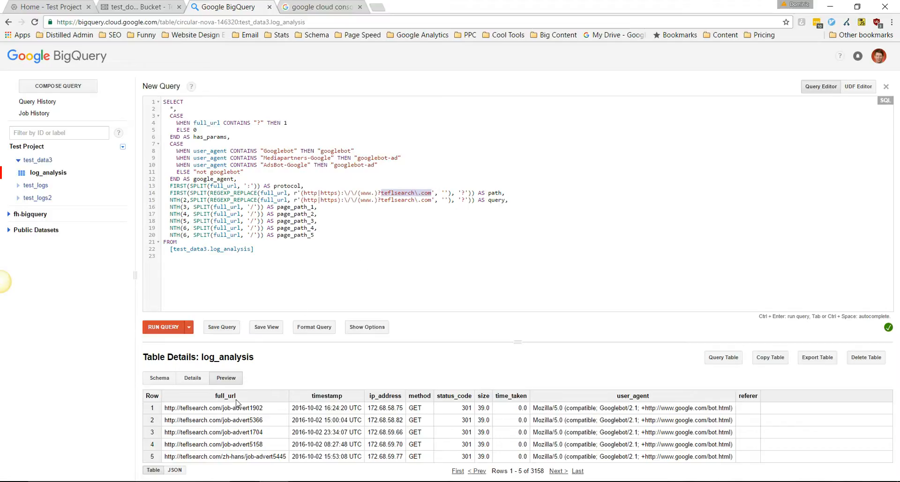
pyautogui.moveTo(223, 407); pyautogui.dragTo(185, 405)
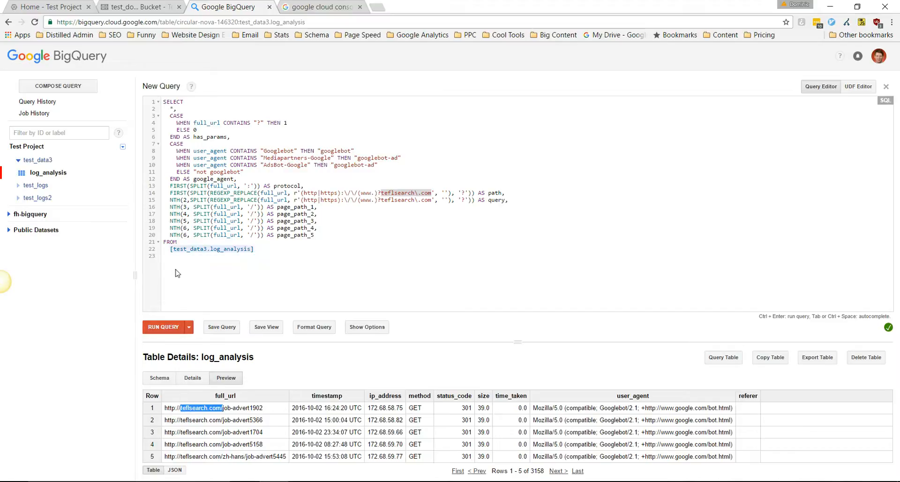
pyautogui.click(188, 259)
pyautogui.press('Return')
pyautogui.hotkey('ctrl', 'v')
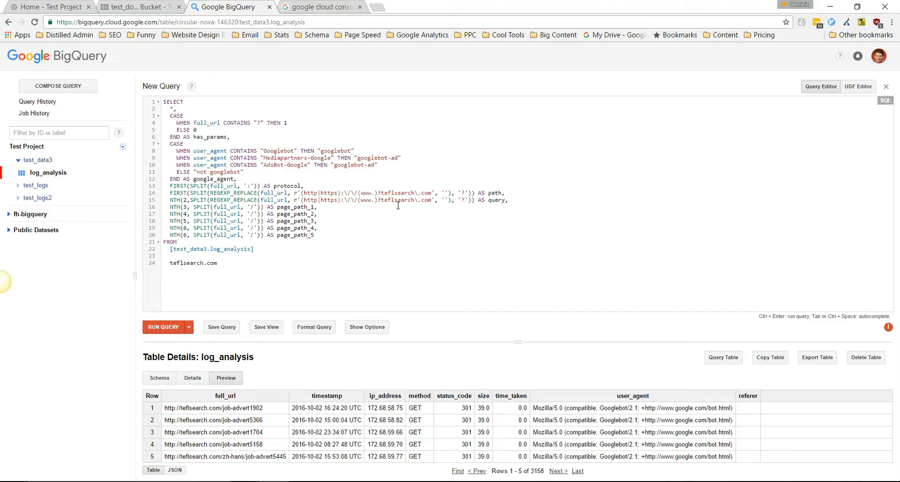
# - Copy the escaped domain teflsearch\.com from the path expression and paste it on the line below teflsearch.com
pyautogui.moveTo(382, 192); pyautogui.dragTo(432, 193)
pyautogui.rightClick(433, 193)
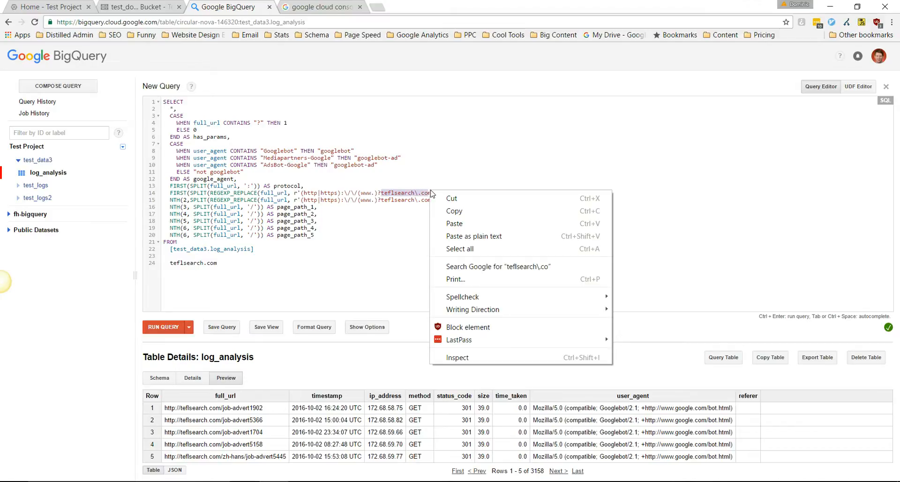
pyautogui.click(435, 191)
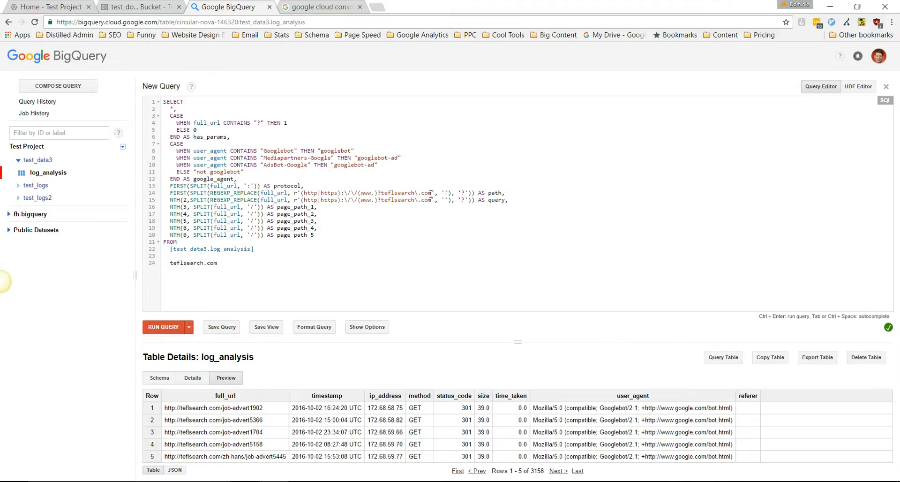
pyautogui.moveTo(432, 194); pyautogui.dragTo(387, 196)
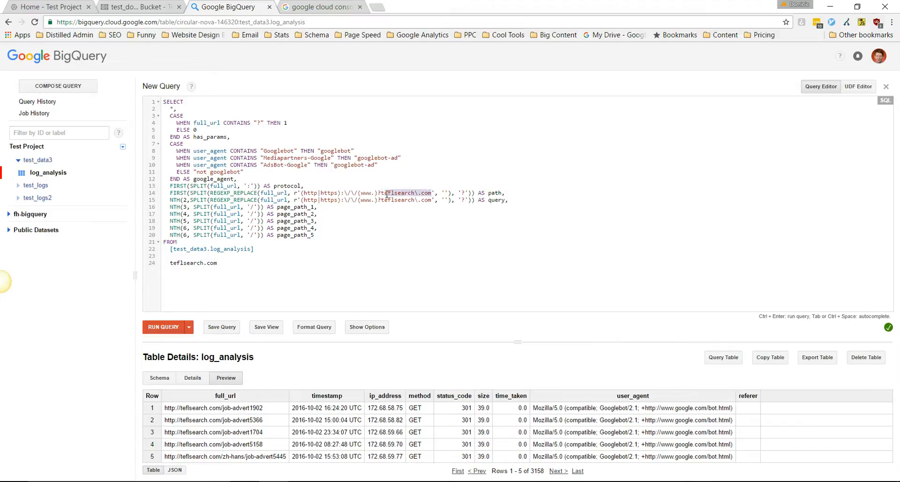
pyautogui.click(232, 261)
pyautogui.press('Return')
pyautogui.hotkey('ctrl', 'v')
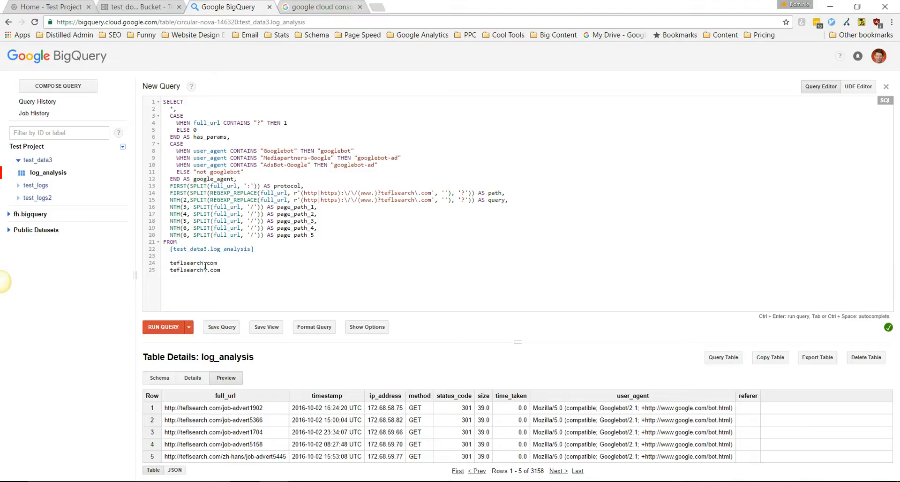
# - Add a second domain pair below the query: example.co.uk and its escaped form example\.co\.uk
pyautogui.press('Return')
pyautogui.write('examp')
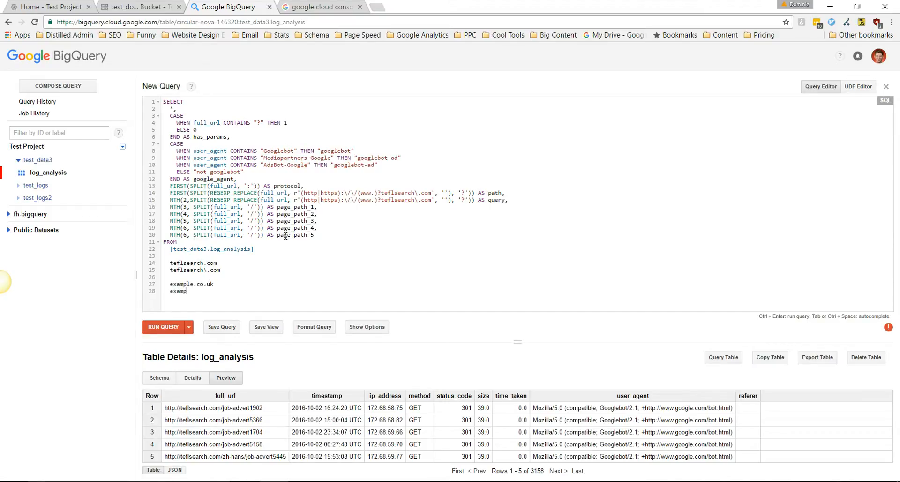
pyautogui.write('le.')
# - Replace teflsearch\.com with example\.co\.uk in the path expression, then try the same replacement in the query expression and undo it there
pyautogui.moveTo(221, 291); pyautogui.dragTo(169, 291)
pyautogui.moveTo(381, 192)
pyautogui.mouseDown()
pyautogui.moveTo(432, 192)
pyautogui.moveTo(381, 200)
pyautogui.mouseUp()
pyautogui.hotkey('ctrl', 'v')
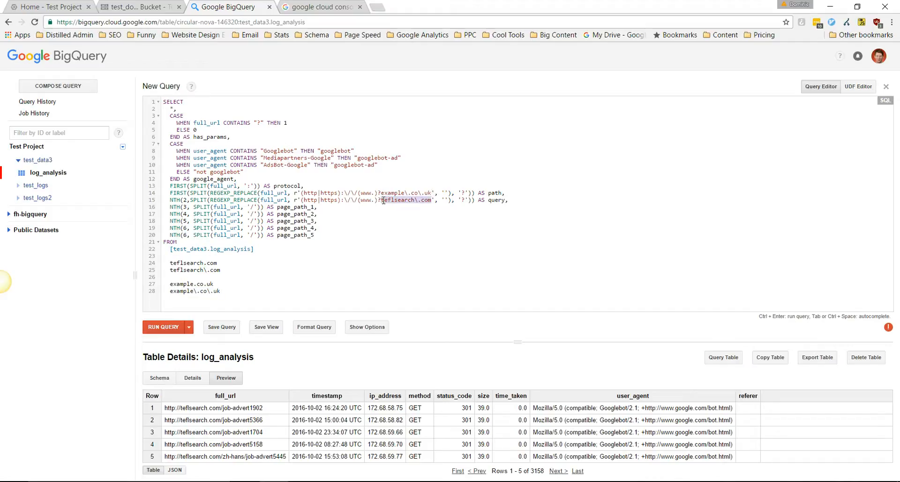
pyautogui.hotkey('ctrl', 'v')
pyautogui.hotkey('ctrl', 'z')
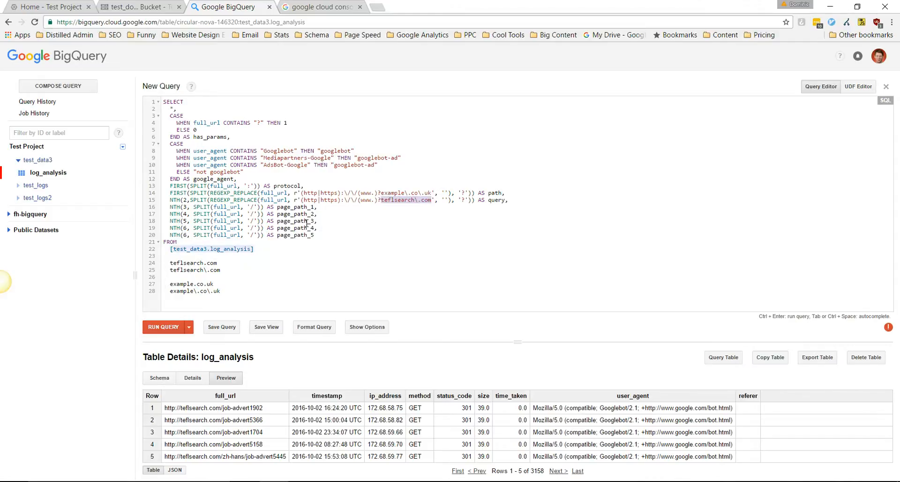
# - Undo the example\.co\.uk replacement in the path expression and delete the sample domain lines below the query
pyautogui.hotkey('ctrl', 'z')
pyautogui.moveTo(248, 303); pyautogui.dragTo(156, 259)
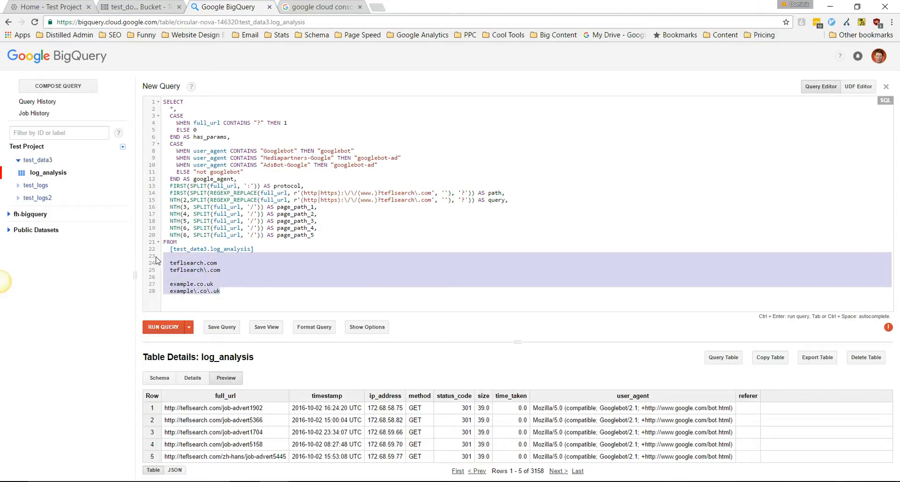
pyautogui.press('Delete')
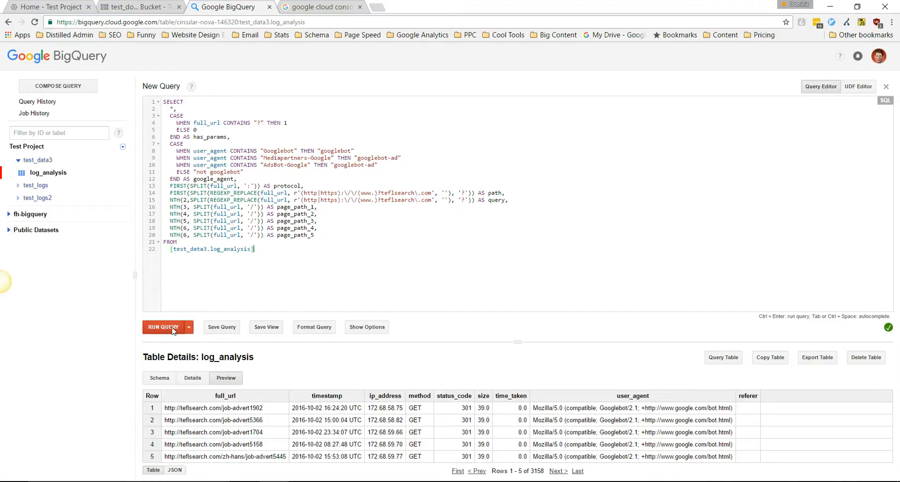
# - Run the query and bring the derived columns, from has_params to page_path_5, into view in the results
pyautogui.click(173, 328)
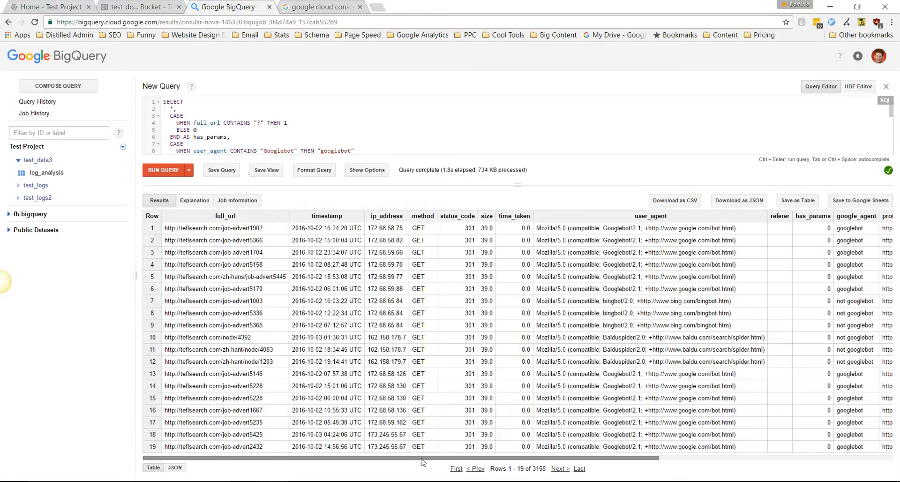
pyautogui.moveTo(421, 459); pyautogui.dragTo(704, 440)
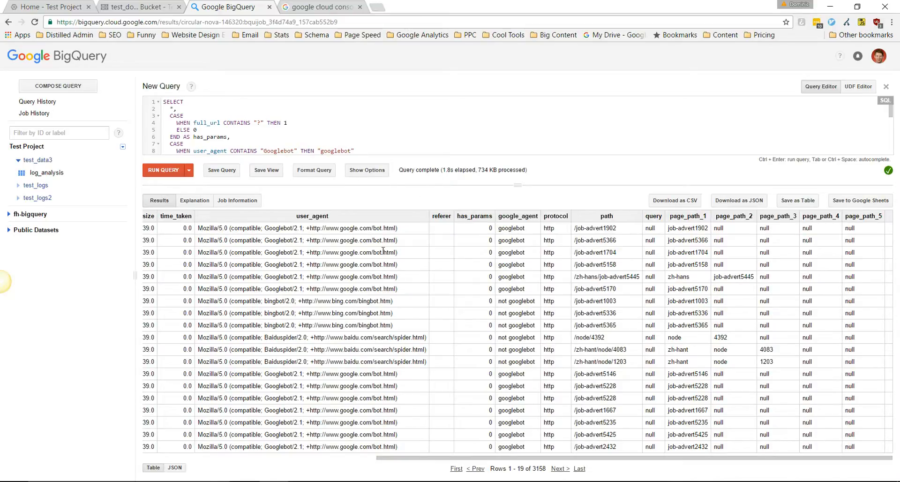
# - Save the query results as a new table named log_analysis_final in the test_data3 dataset
pyautogui.click(799, 201)
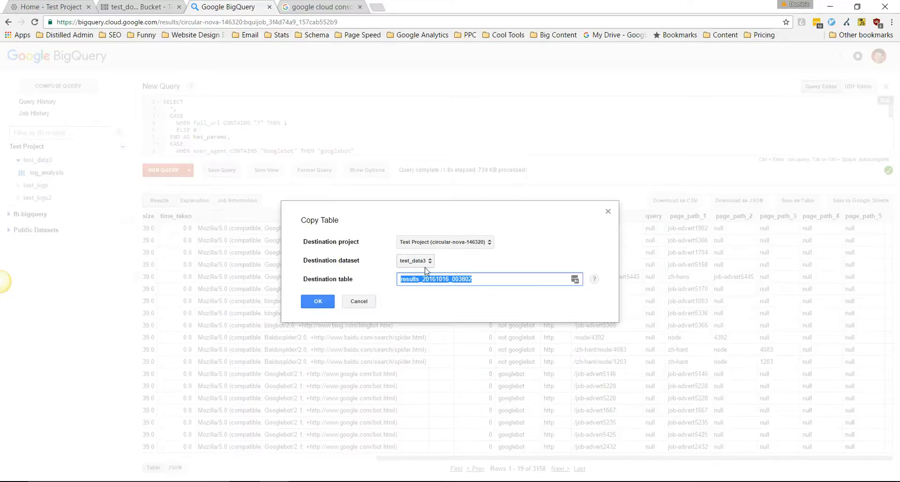
pyautogui.click(477, 279)
pyautogui.click(344, 280)
pyautogui.write('log')
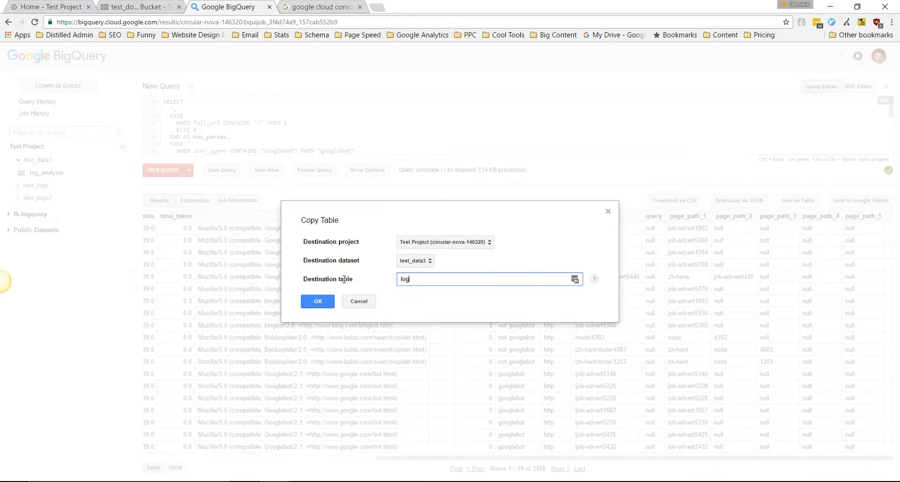
pyautogui.write('_analysis_final')
pyautogui.click(307, 300)
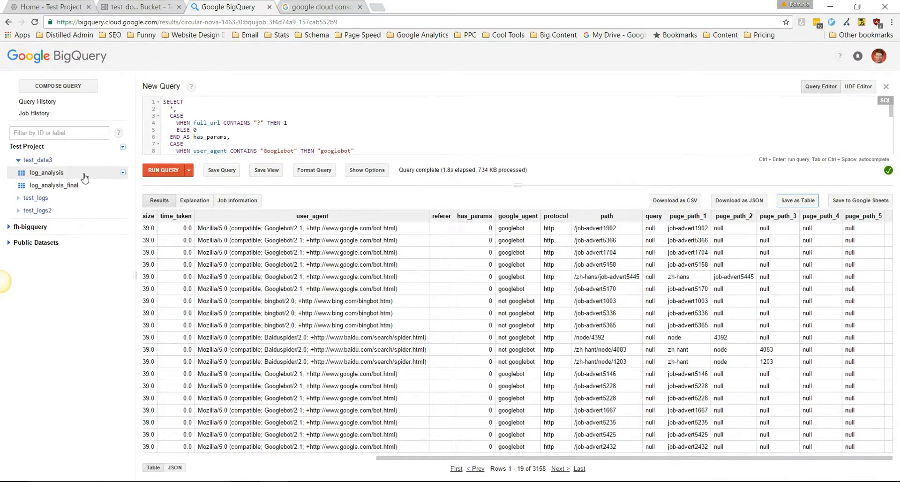
# - Open the log_analysis_final table, review the fields in its schema and preview its rows
pyautogui.click(81, 186)
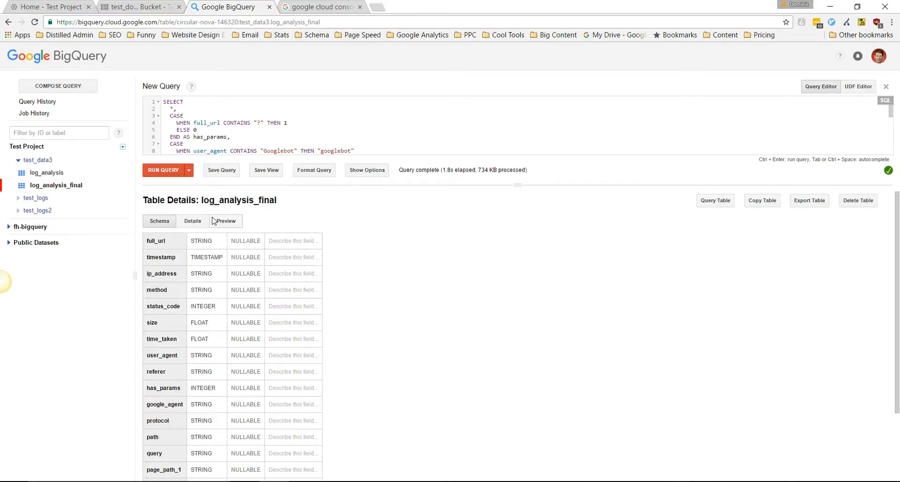
pyautogui.scroll(-2, 188, 328)
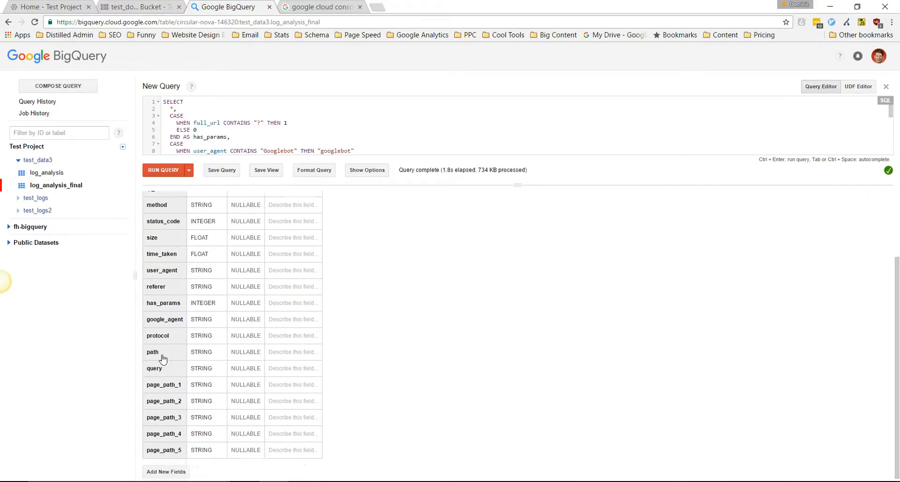
pyautogui.scroll(3, 203, 378)
pyautogui.click(224, 222)
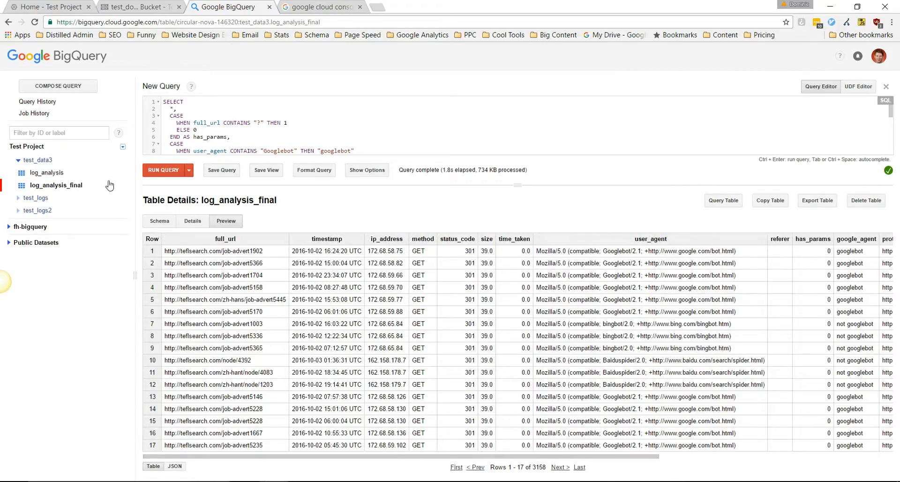
# - Delete the original log_analysis table from the test_data3 dataset and confirm the deletion
pyautogui.click(122, 172)
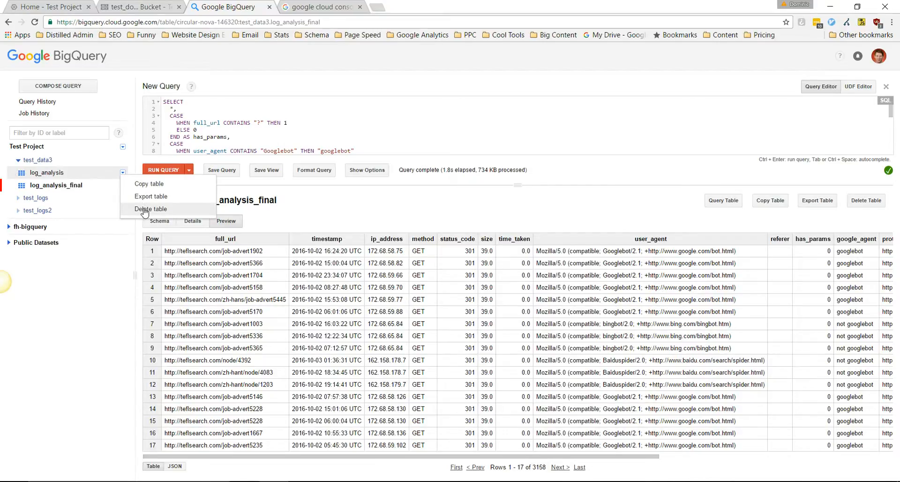
pyautogui.click(144, 209)
pyautogui.click(402, 278)
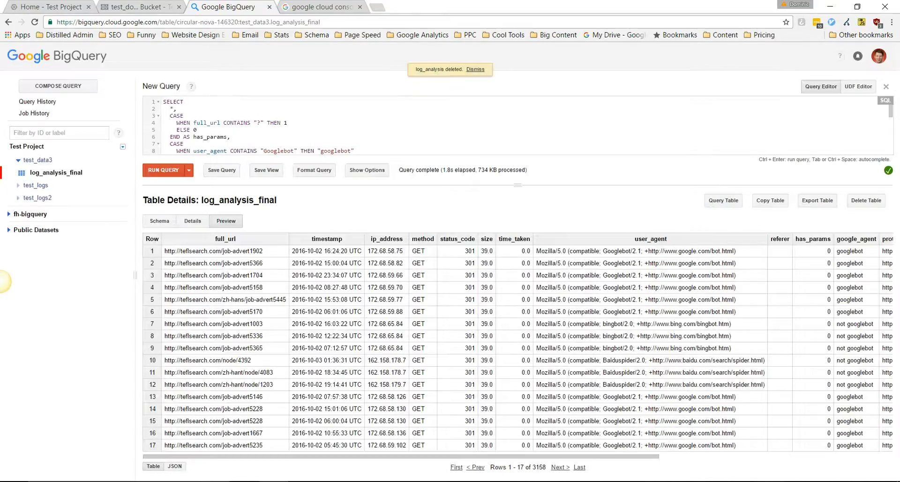
pyautogui.click(768, 479)
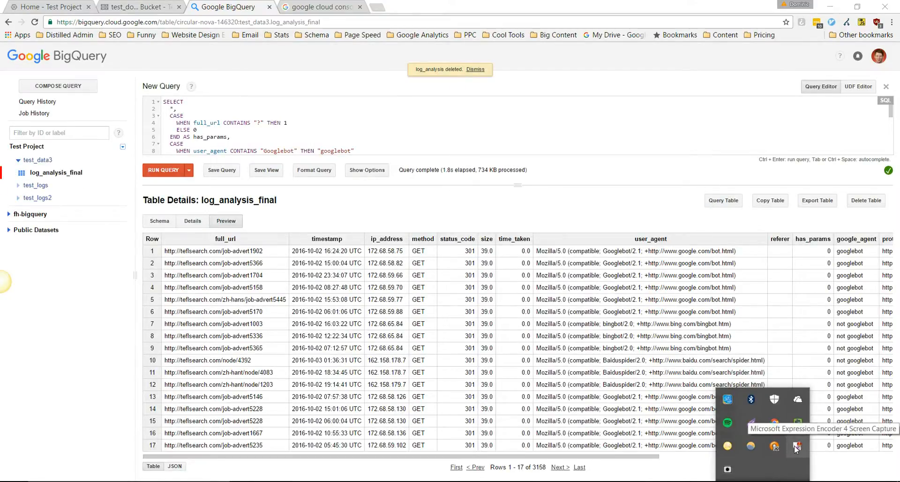